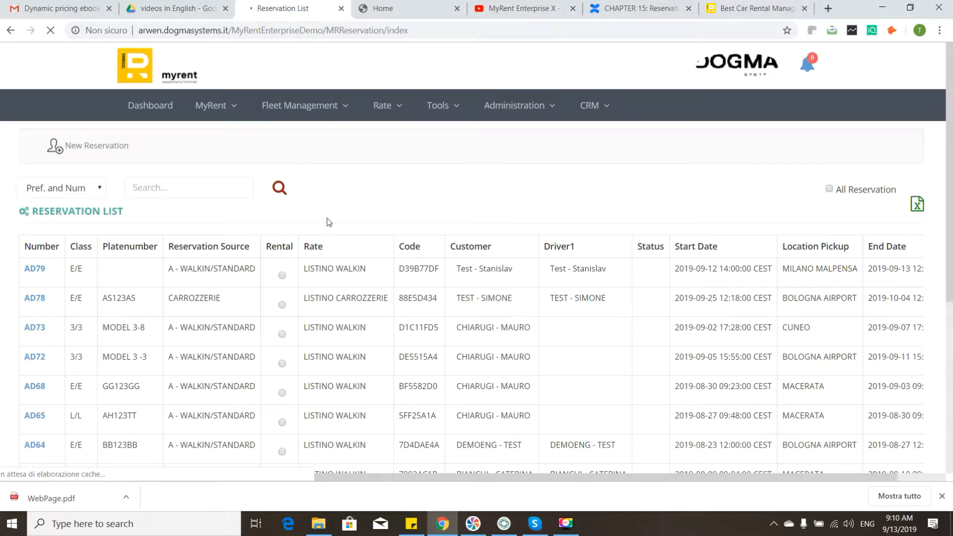
Step: Look through the reservation list and the criteria available for searching it
scroll(351, 252, down, 3)
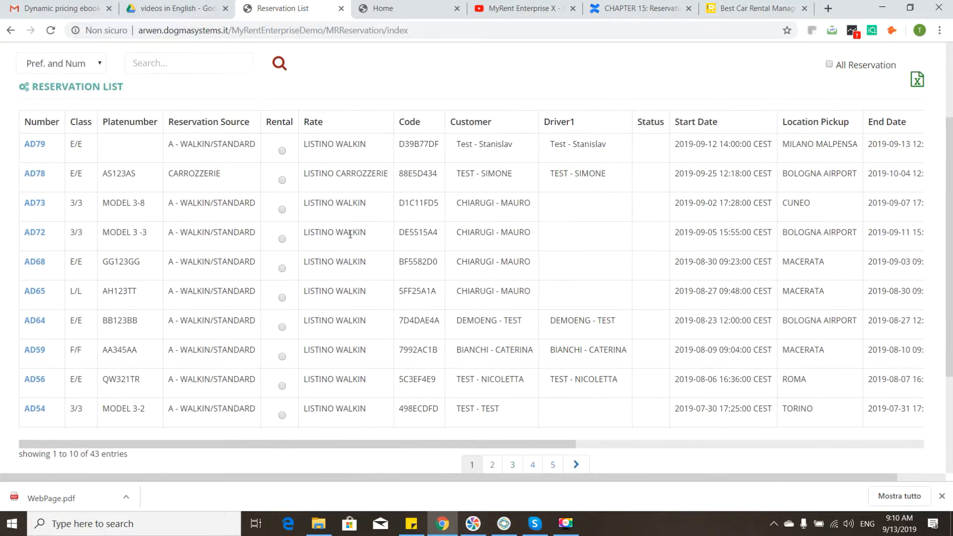
scroll(84, 145, up, 1)
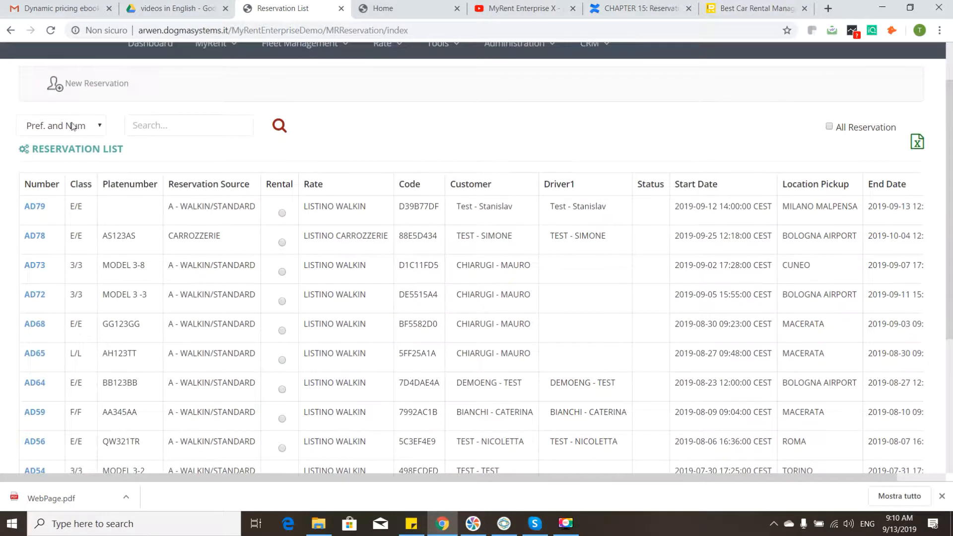
click(85, 127)
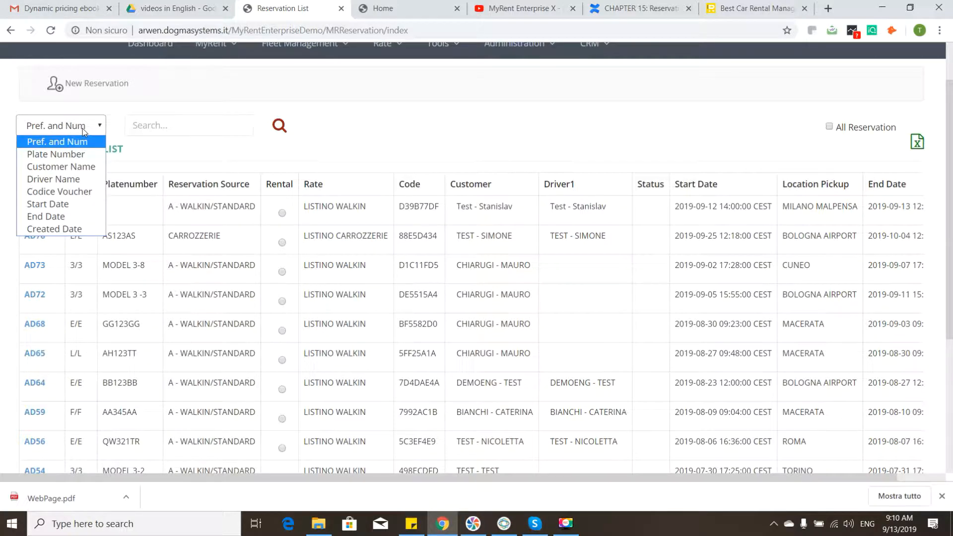
click(349, 112)
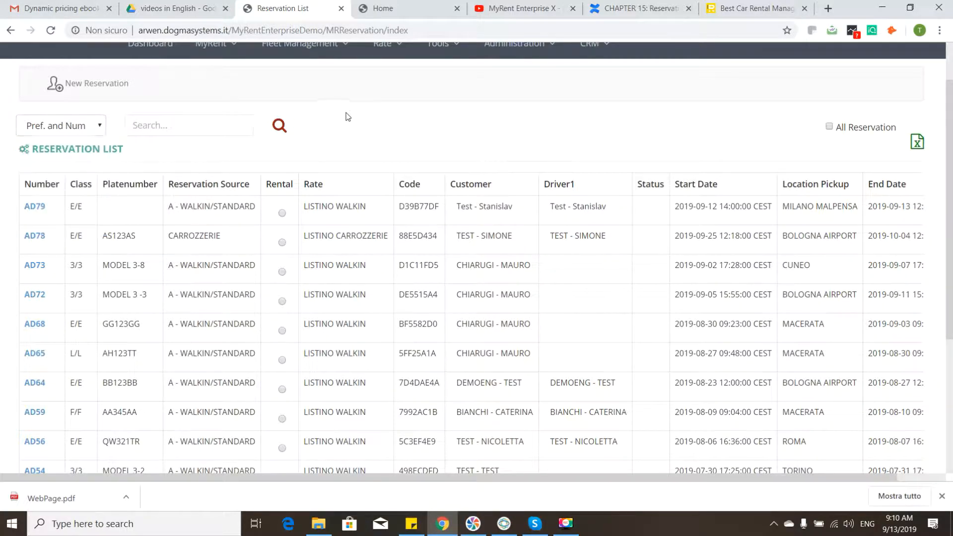
scroll(284, 148, up, 1)
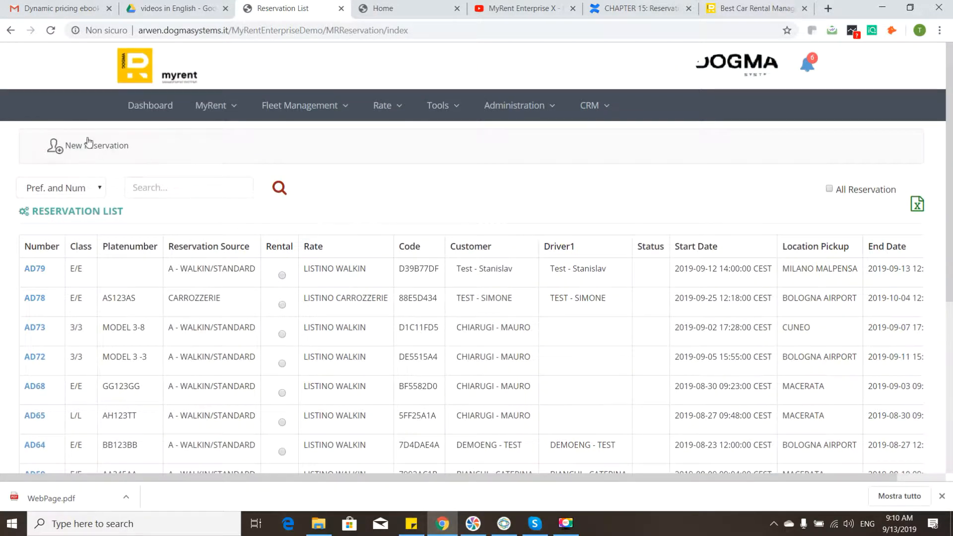
Step: Open a blank new reservation form from the reservation list and look over its fields
click(74, 146)
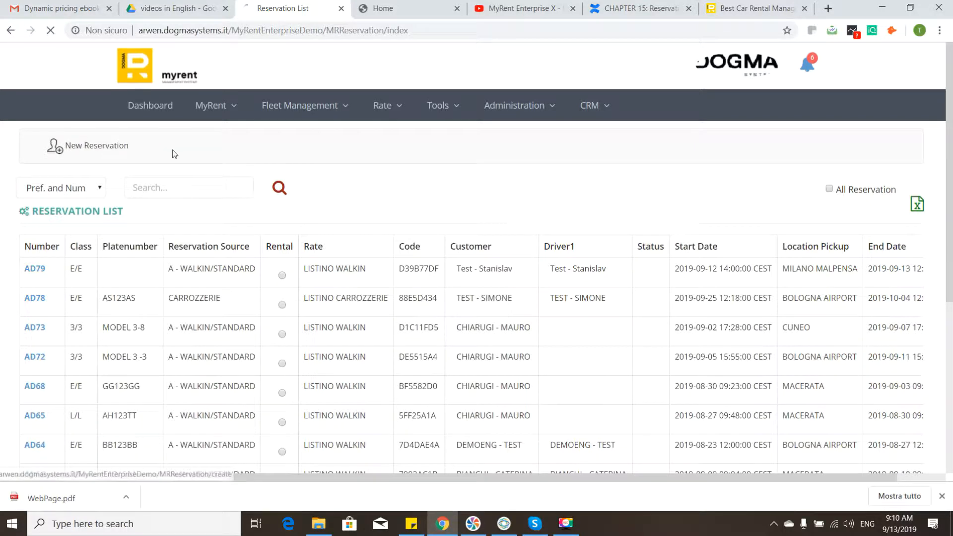
scroll(663, 228, down, 8)
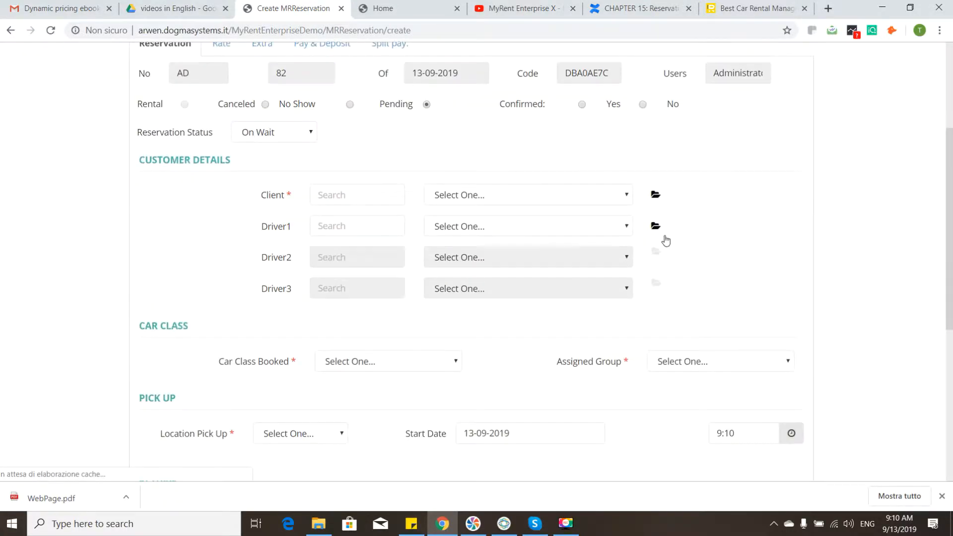
scroll(660, 344, up, 8)
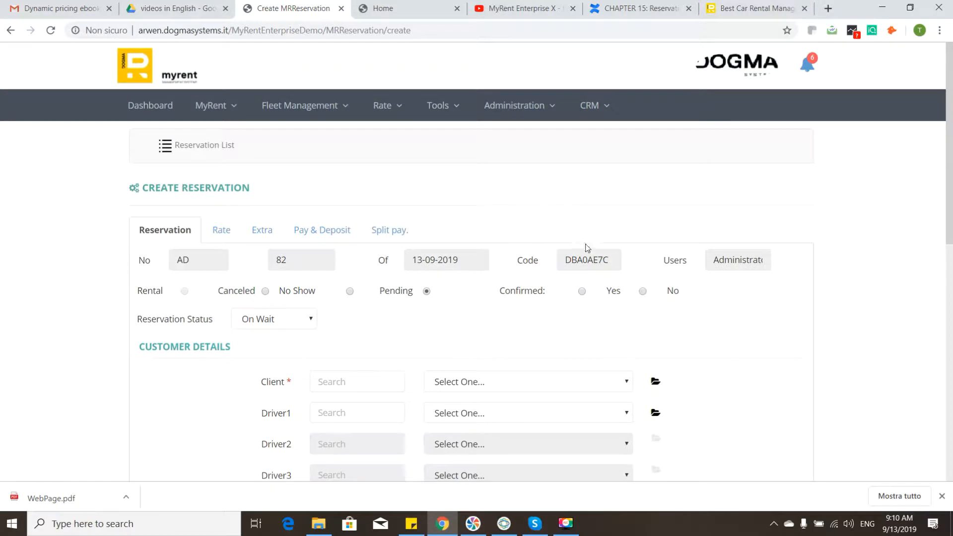
Step: In the calendar planning, select 02-09-2019 to 07-09-2019 for vehicle MODEL 3-5 and start a reservation for it
click(212, 115)
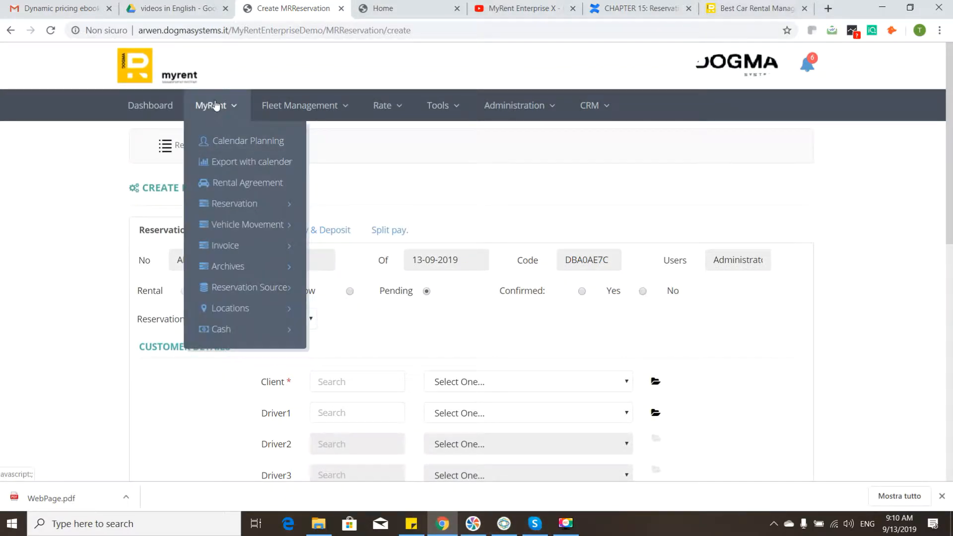
mouse_move(224, 205)
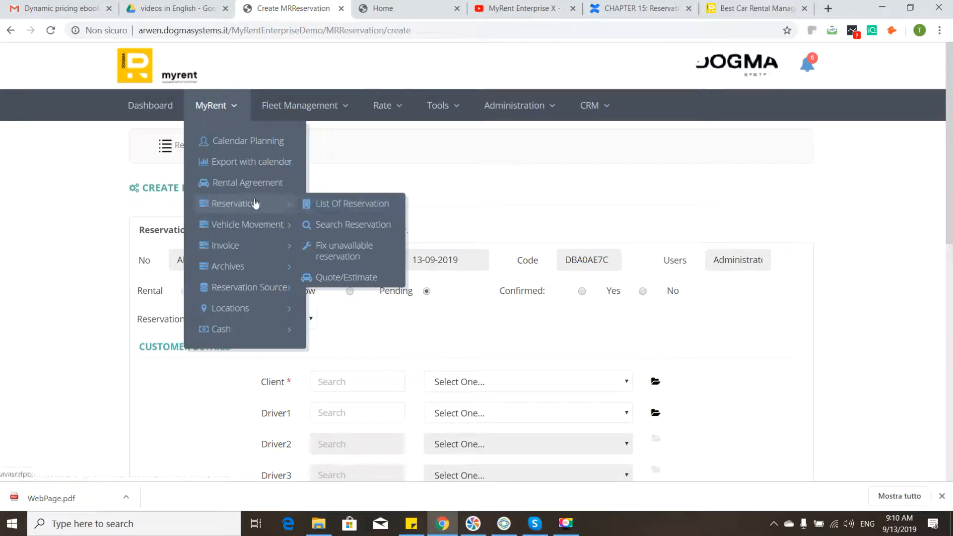
click(225, 141)
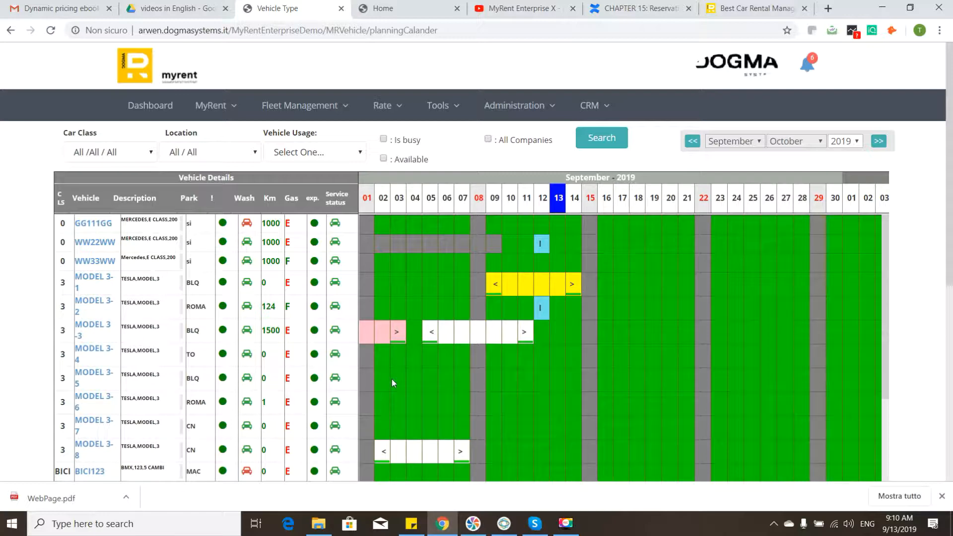
drag(391, 383, 464, 379)
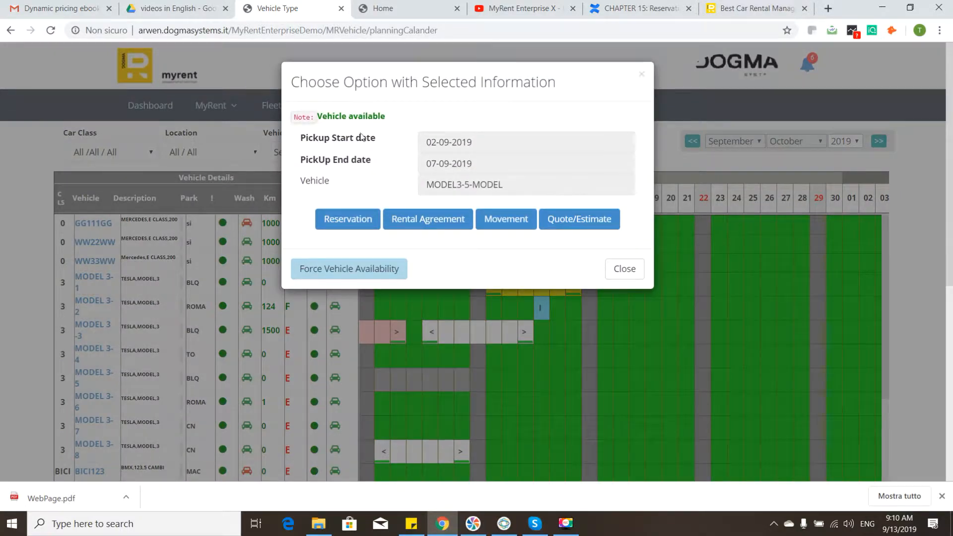
click(337, 228)
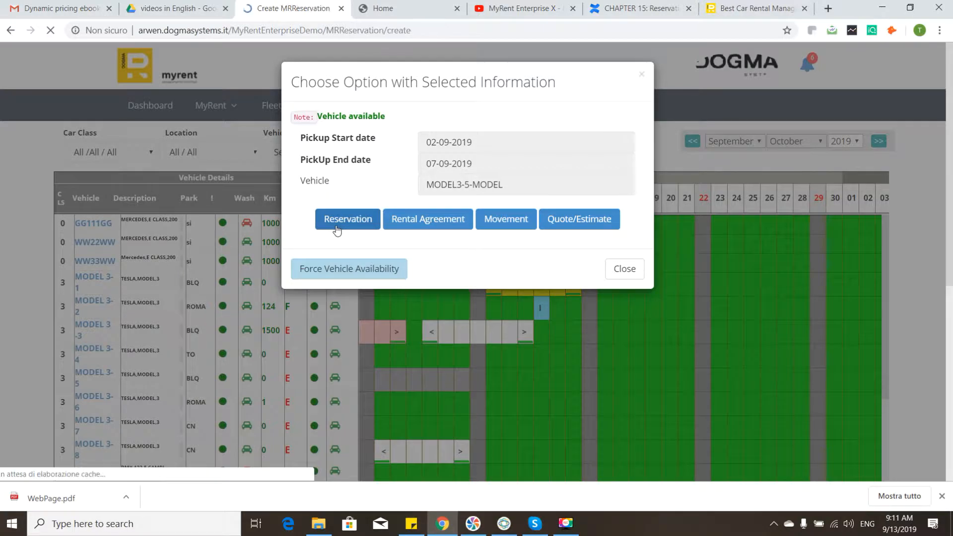
Step: Look over the reservation form, open the blank Customer/Driver form for the client, examine its fields and close it
scroll(452, 160, down, 5)
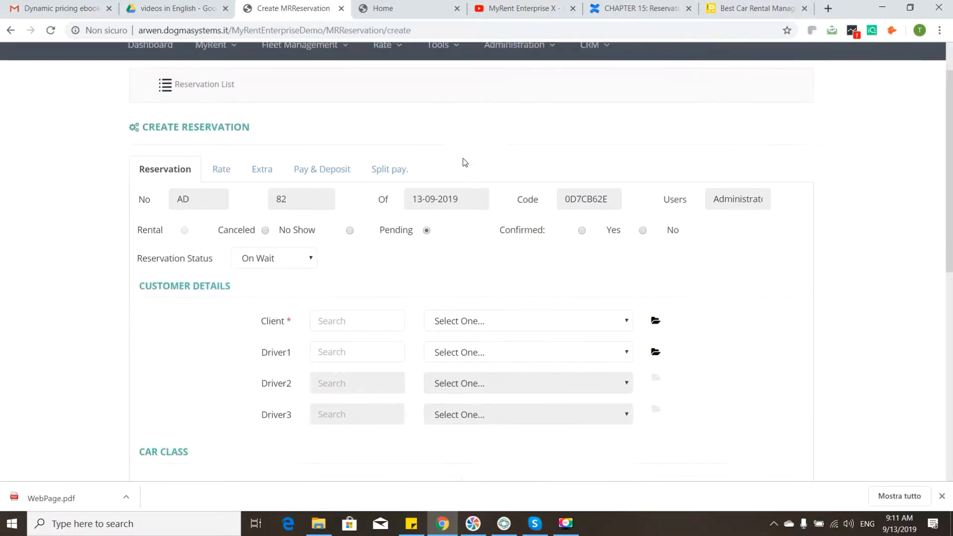
scroll(419, 247, up, 5)
scroll(397, 278, down, 3)
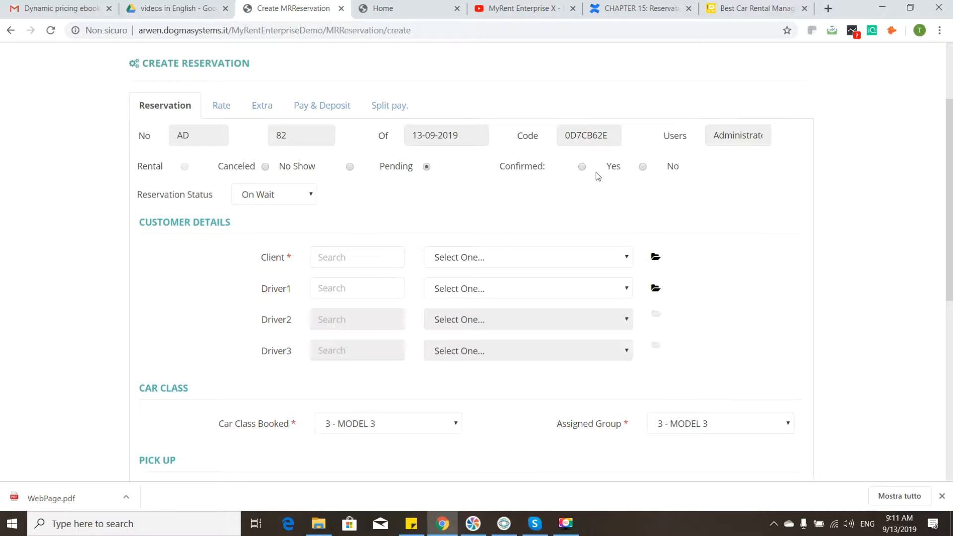
click(350, 263)
click(387, 227)
click(655, 257)
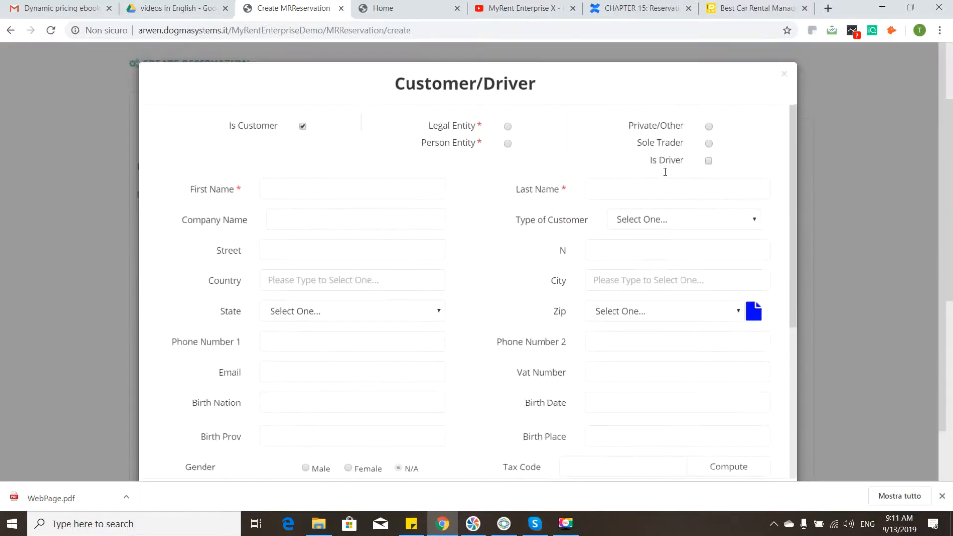
scroll(435, 162, down, 6)
scroll(728, 149, up, 6)
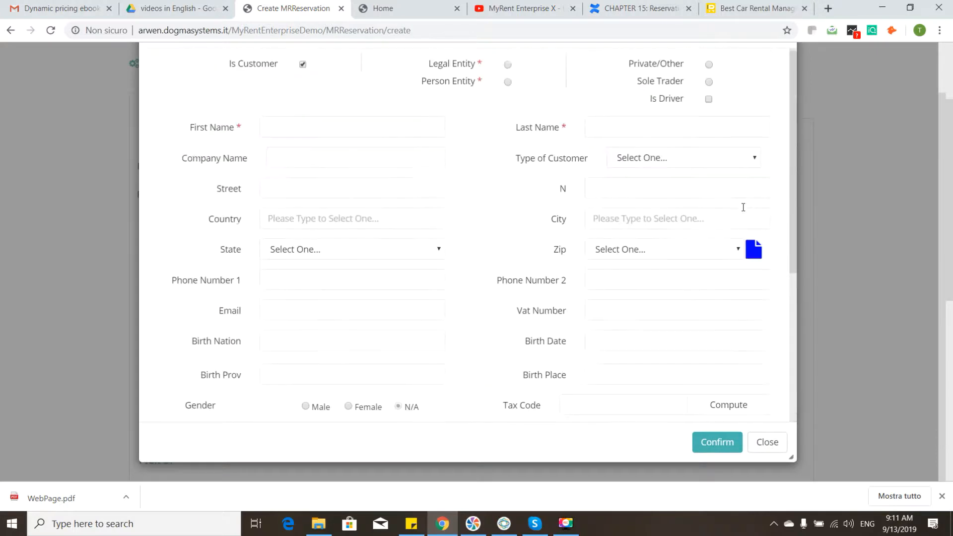
scroll(476, 162, up, 2)
click(783, 76)
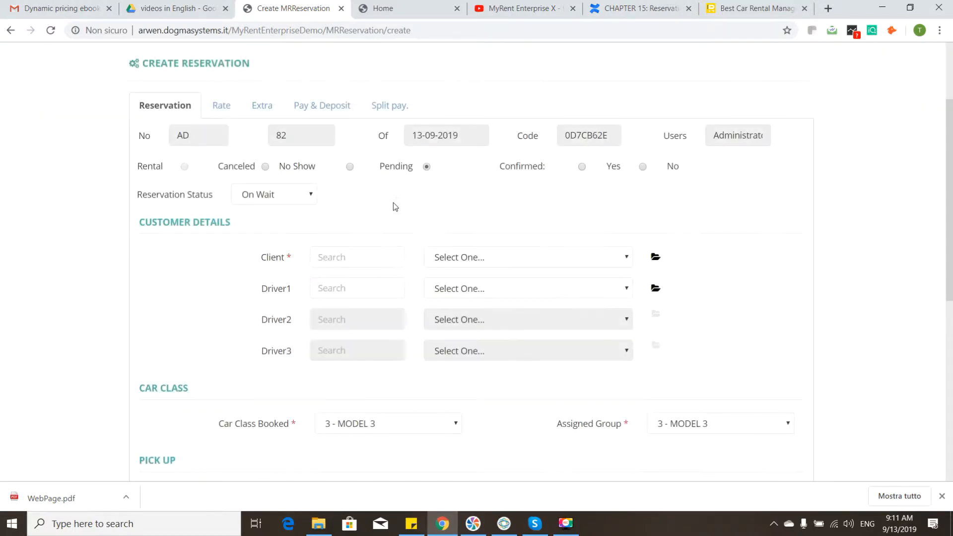
Step: Search the clients for "chi" and choose the first matching customer as the reservation's client
click(368, 257)
text(chi)
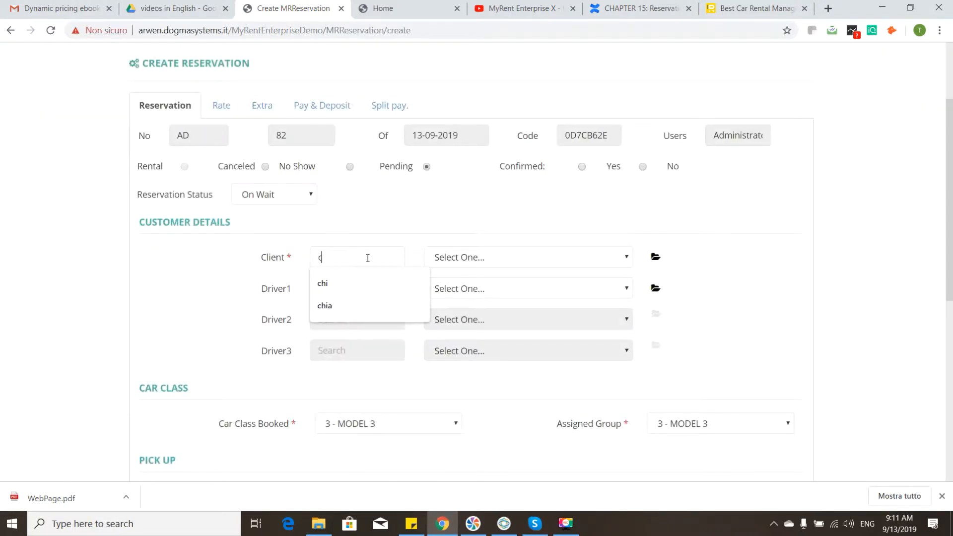
click(371, 281)
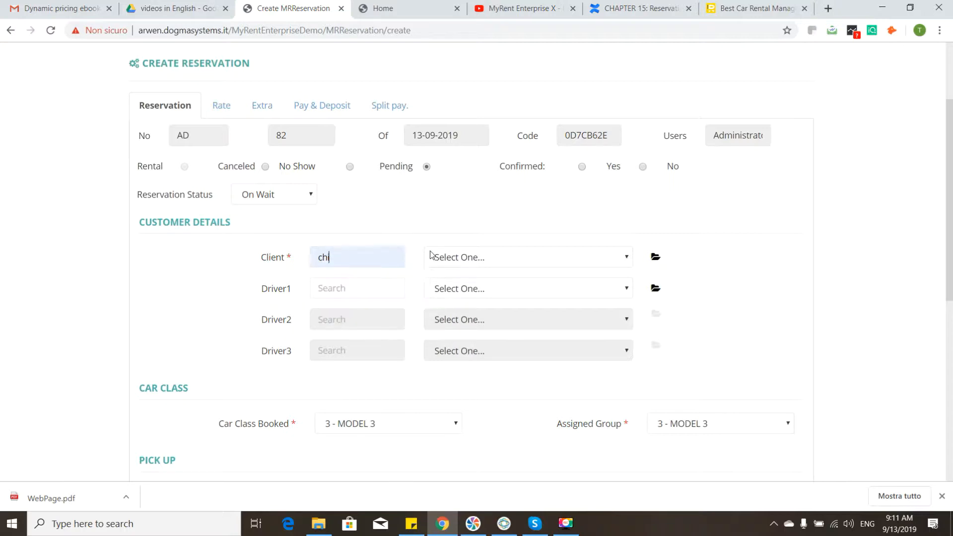
click(509, 263)
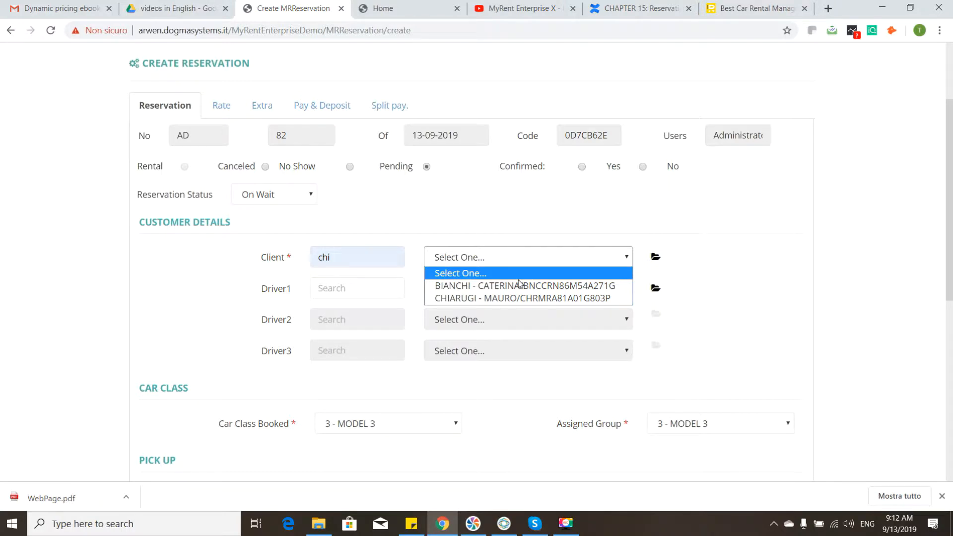
click(534, 286)
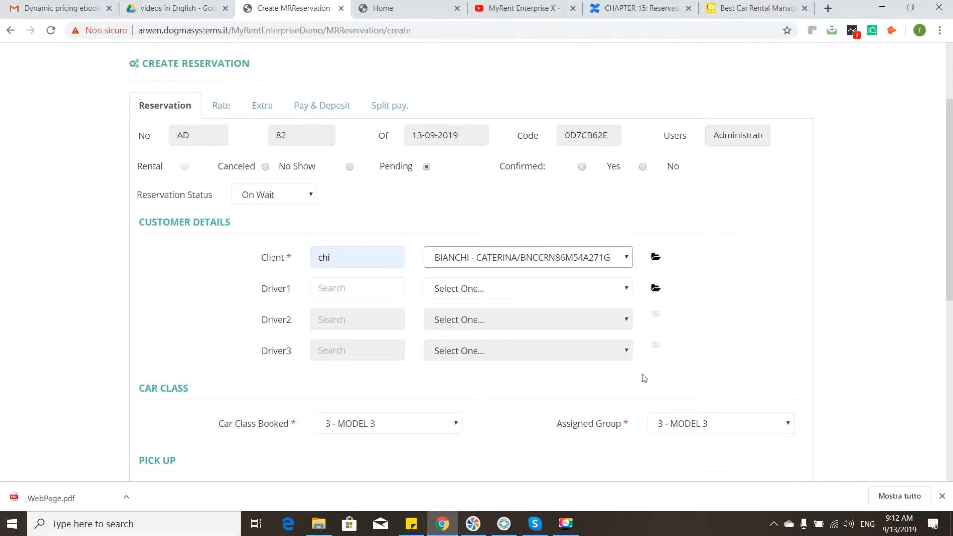
Step: View the chosen client's Customer/Driver record, close it, and check the reservation's car class, pick-up, return and vehicle details
click(659, 258)
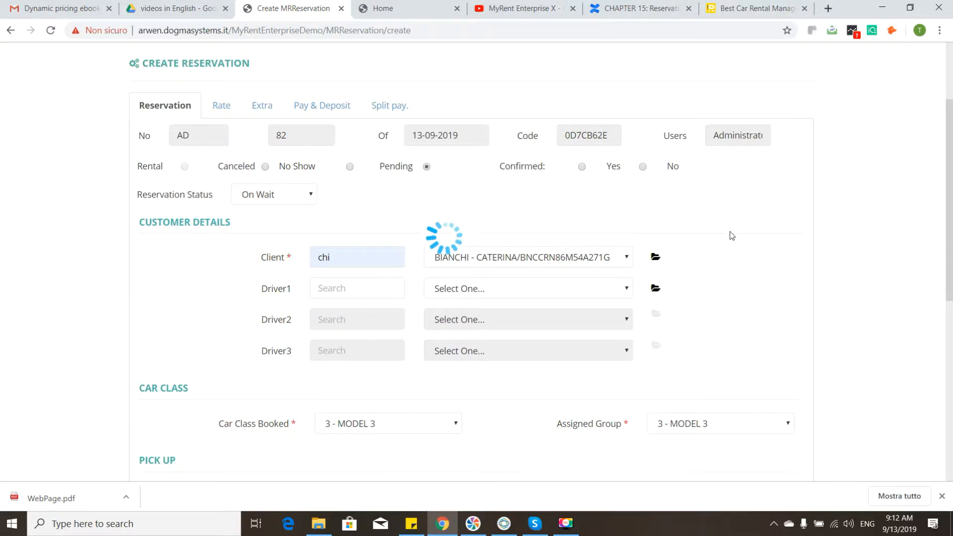
scroll(719, 266, down, 10)
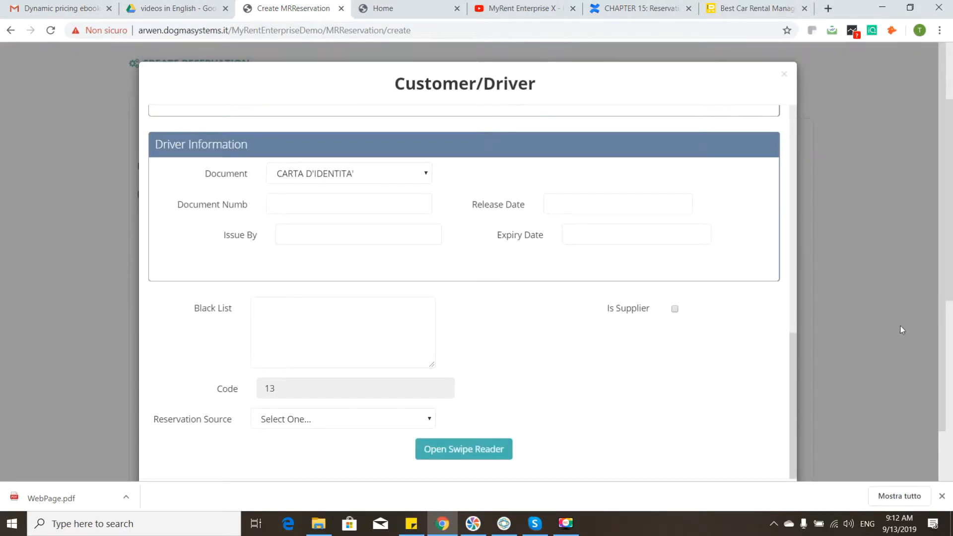
click(784, 76)
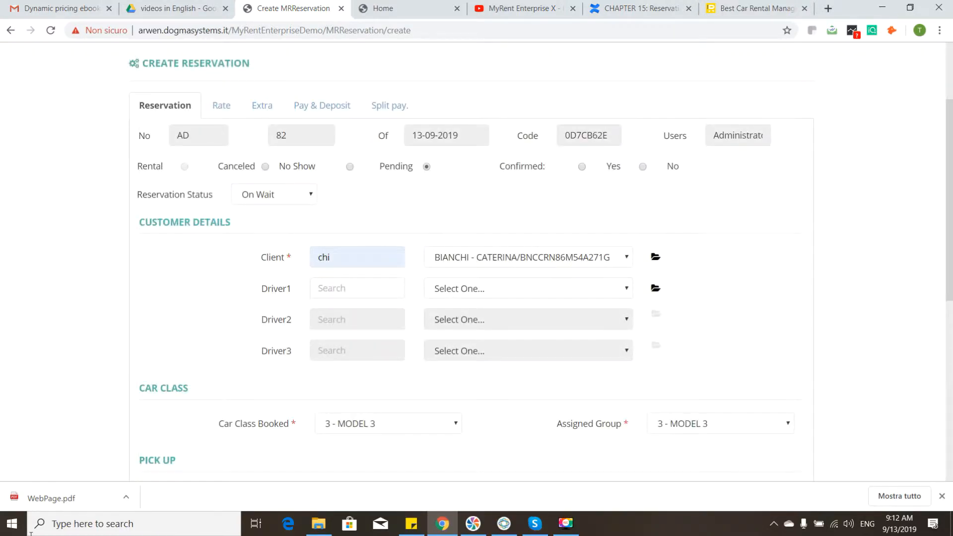
scroll(589, 247, down, 3)
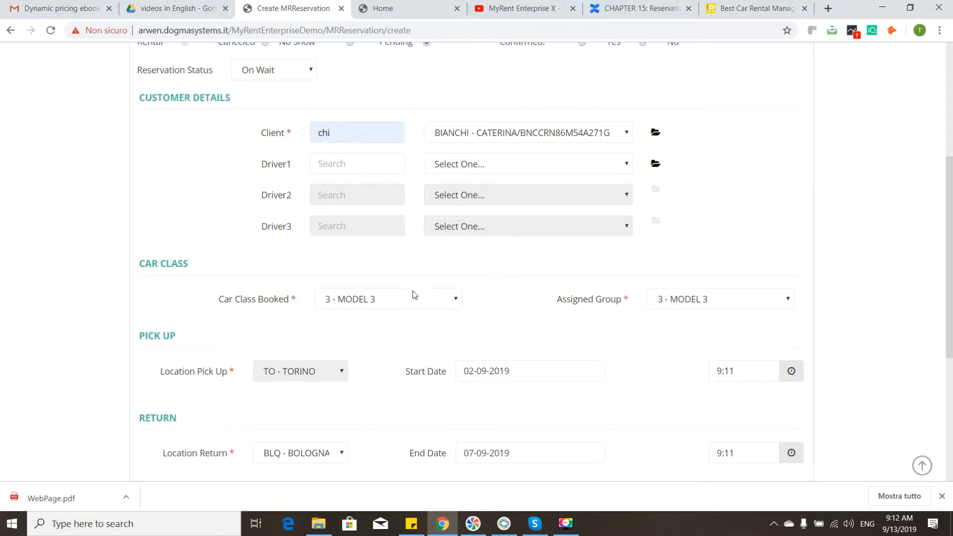
scroll(804, 198, down, 2)
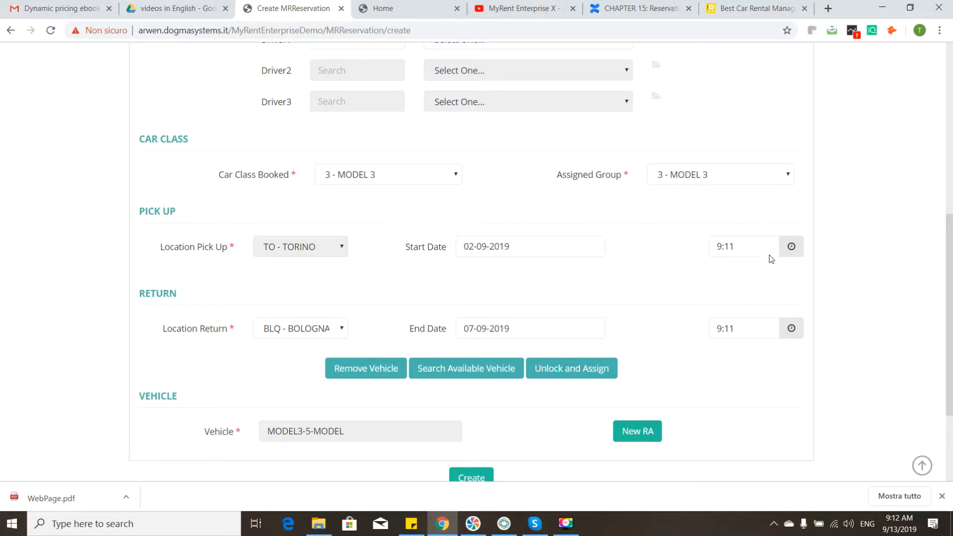
scroll(576, 272, down, 2)
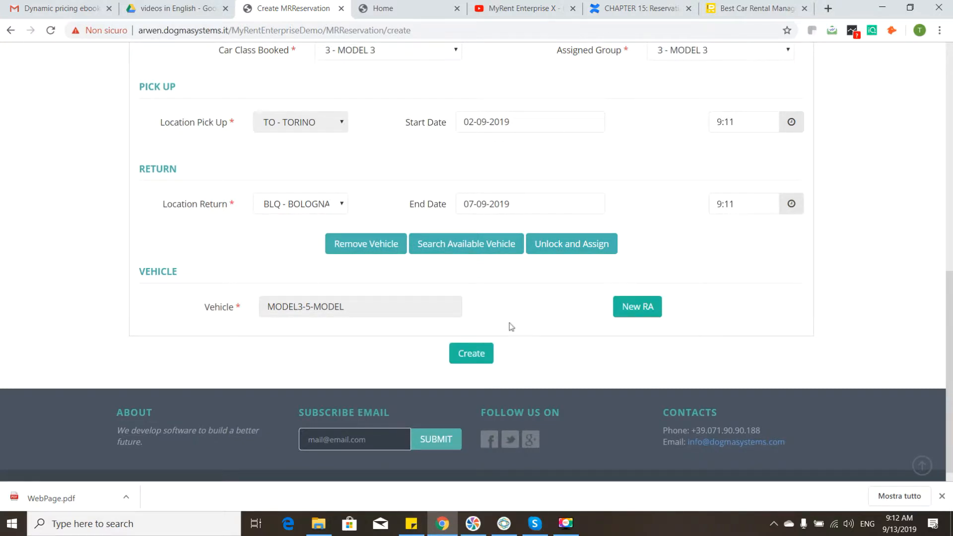
Step: Set the reservation source to A - WALKIN/STANDARD in the reservation's rate details
scroll(248, 230, up, 8)
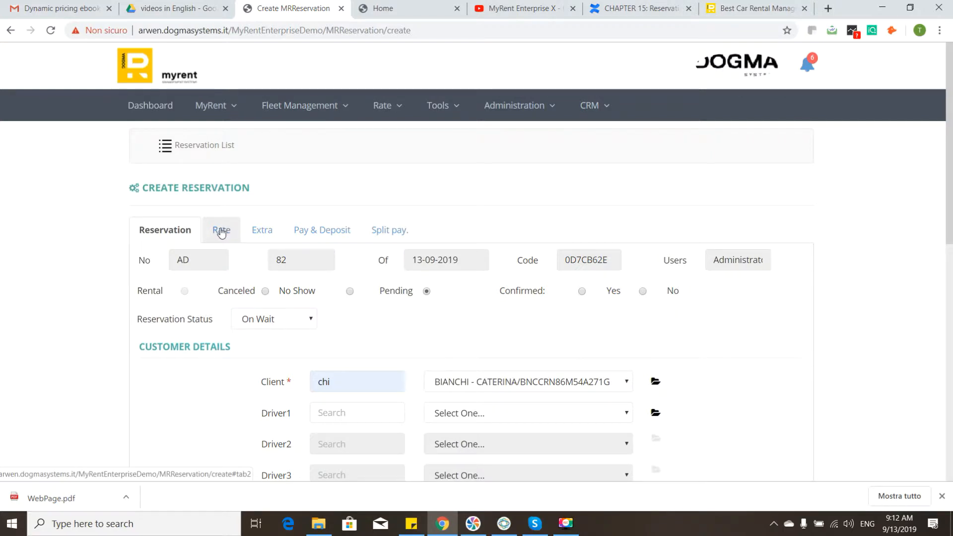
click(221, 233)
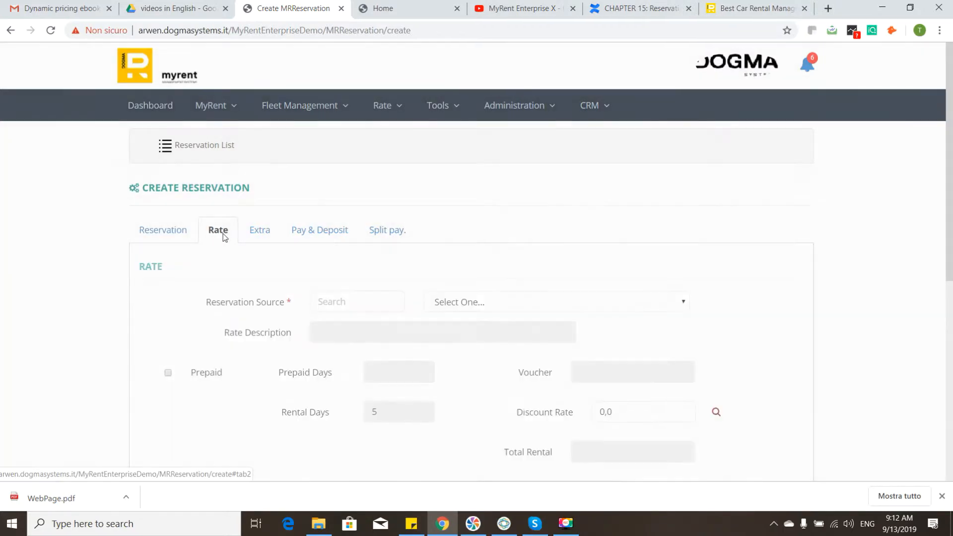
scroll(600, 233, down, 4)
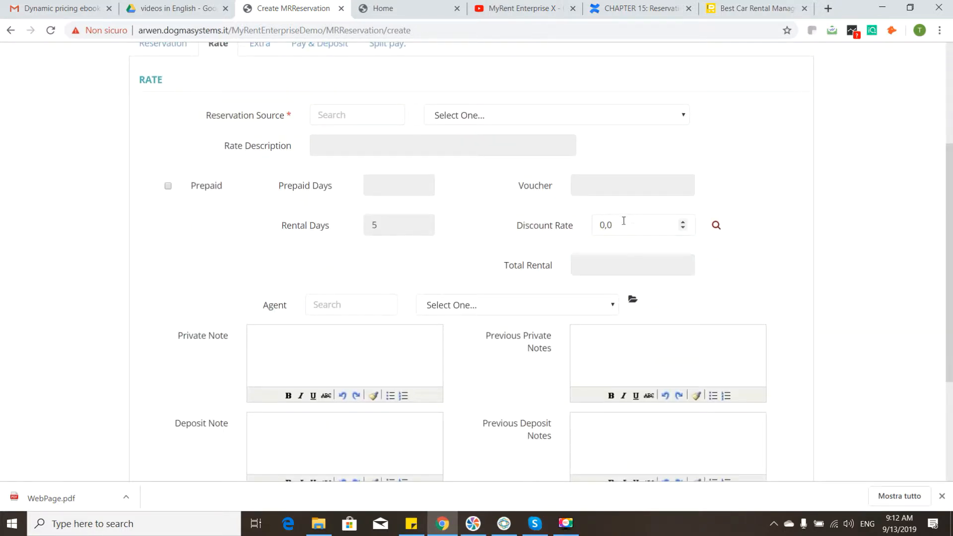
scroll(602, 226, up, 2)
click(478, 186)
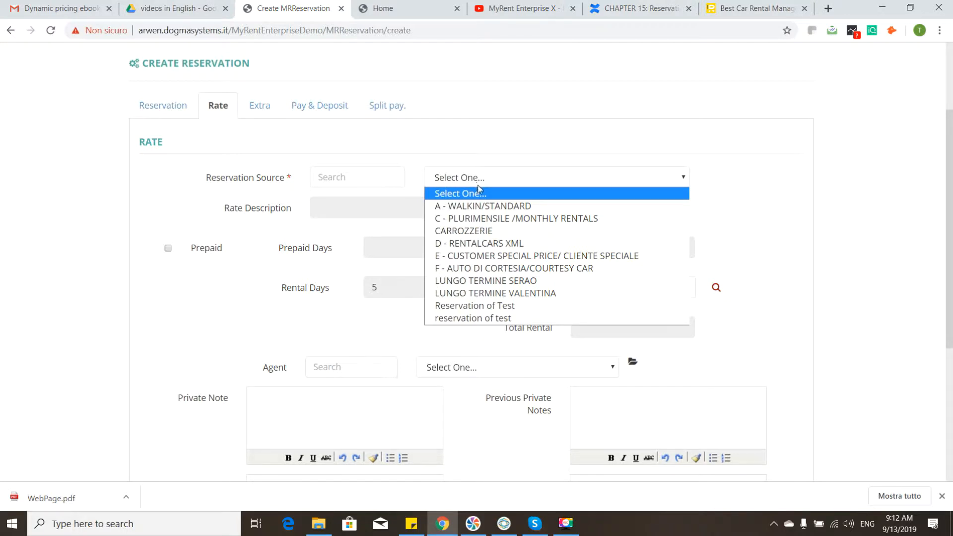
click(497, 205)
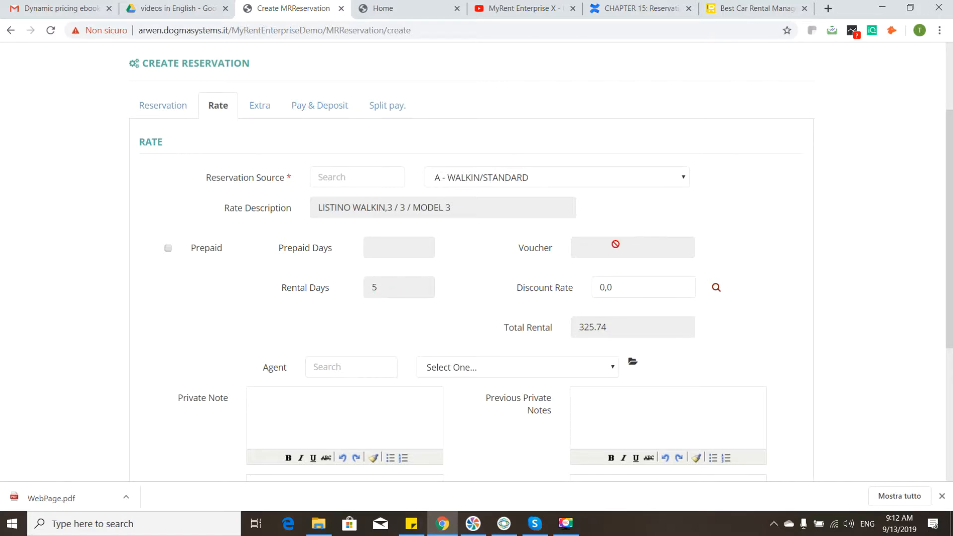
Step: Set the discount rate to 10 and recalculate the total rental
scroll(601, 224, down, 4)
scroll(601, 208, up, 1)
scroll(602, 207, up, 3)
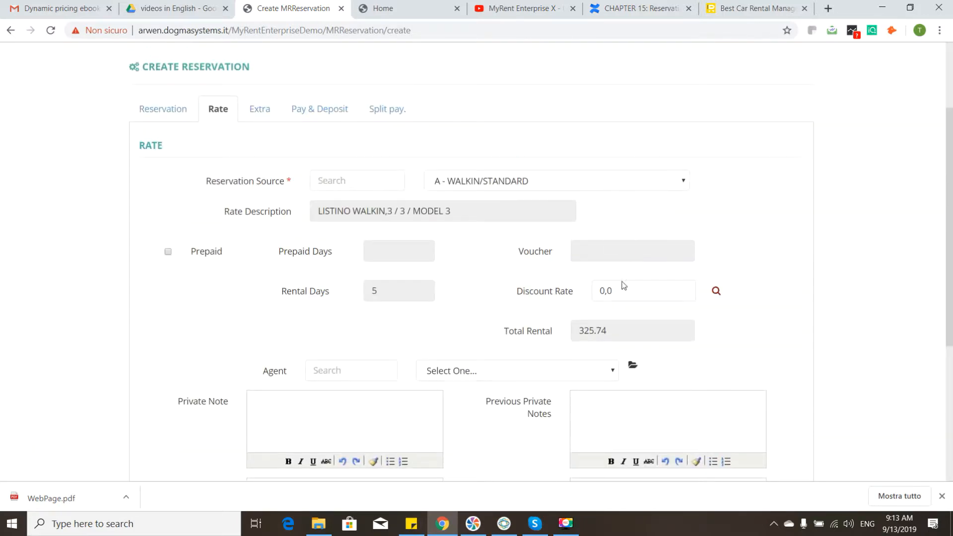
click(649, 288)
text(10)
click(716, 291)
scroll(431, 242, down, 1)
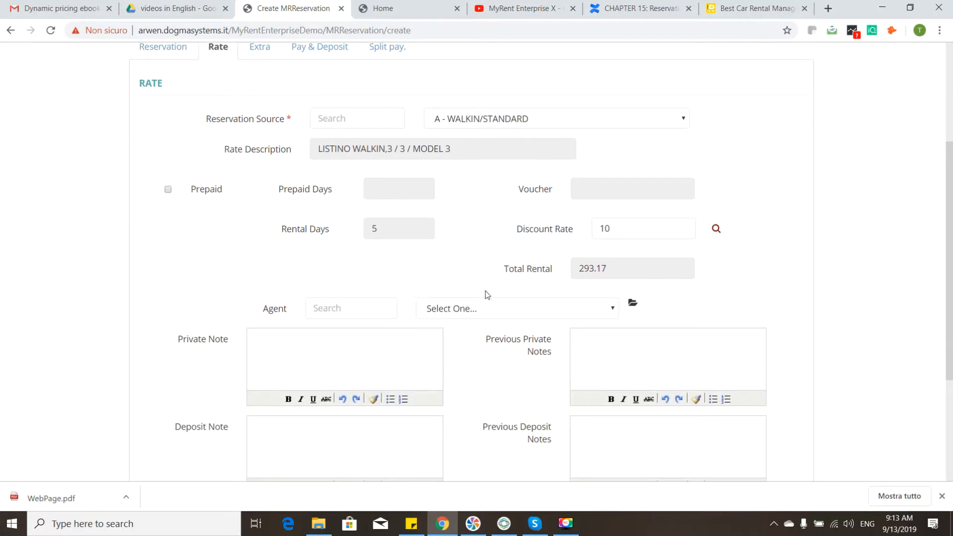
Step: Examine the rate's note fields, then the reservation's extra section with its amounts by rental duration, included items and price totals
scroll(717, 233, down, 2)
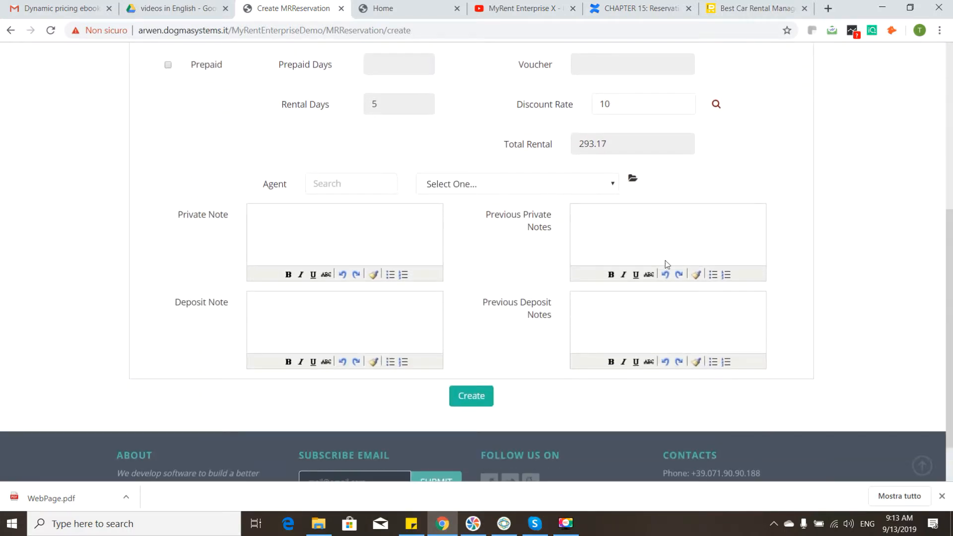
scroll(445, 244, up, 3)
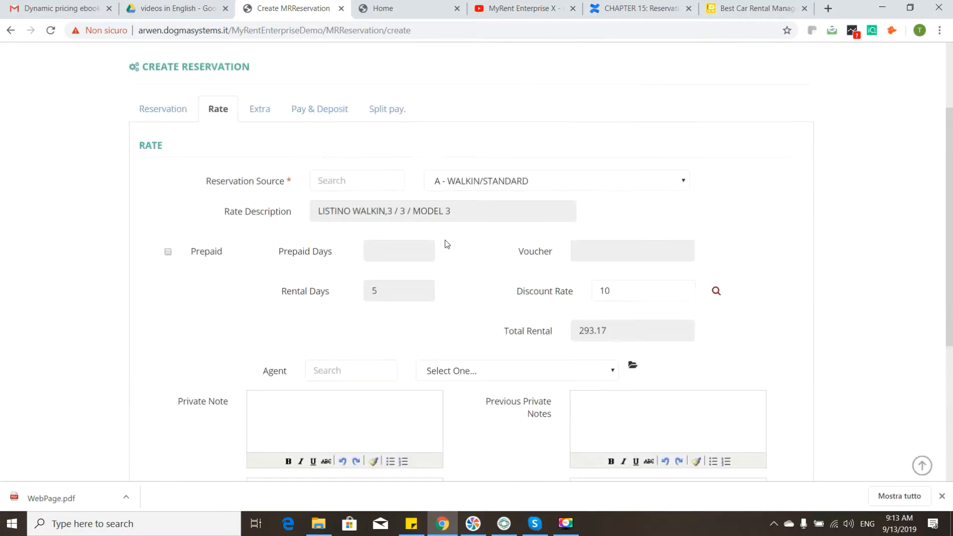
click(273, 116)
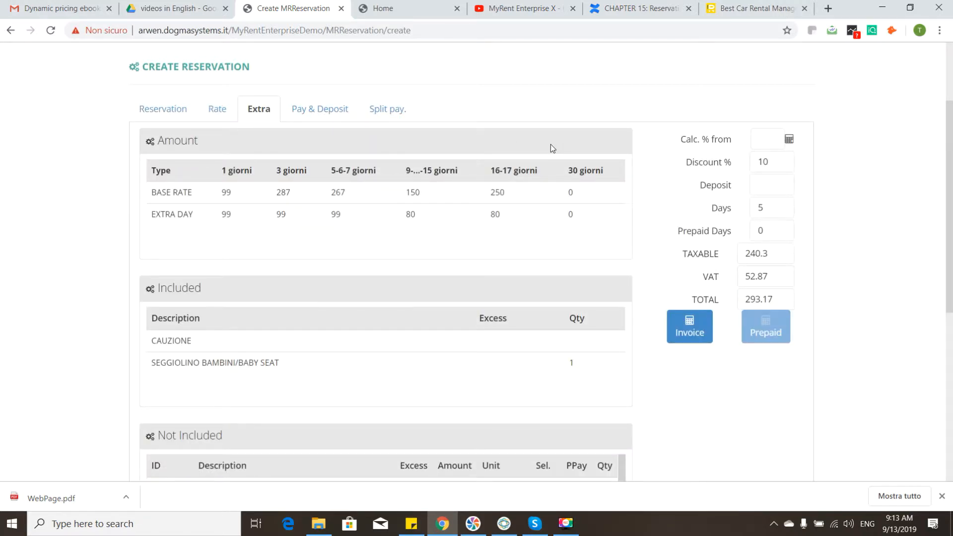
scroll(472, 219, down, 3)
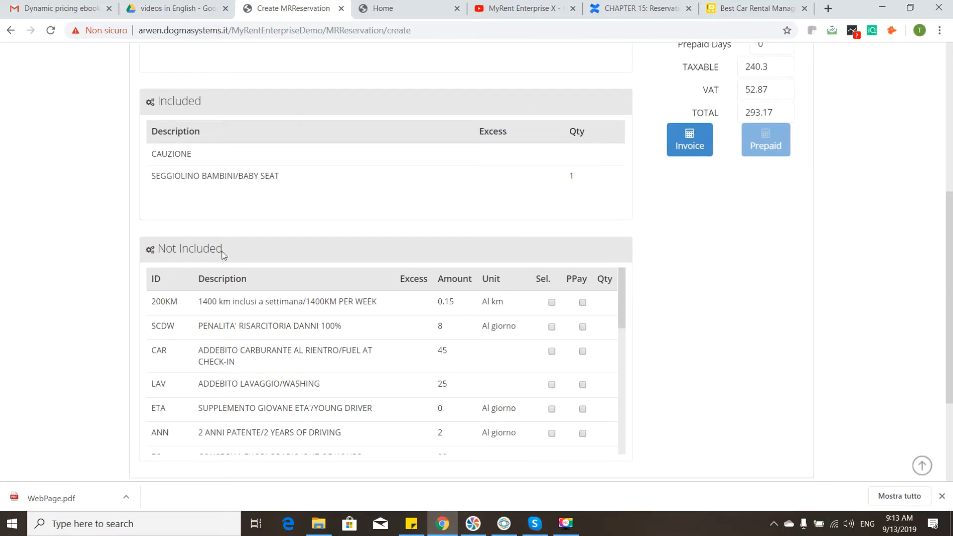
scroll(208, 238, up, 3)
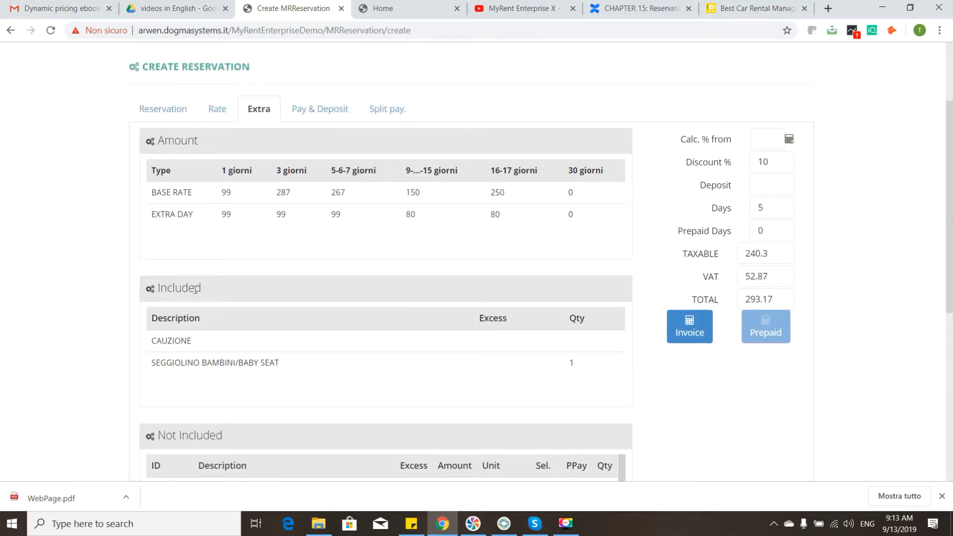
scroll(341, 272, down, 2)
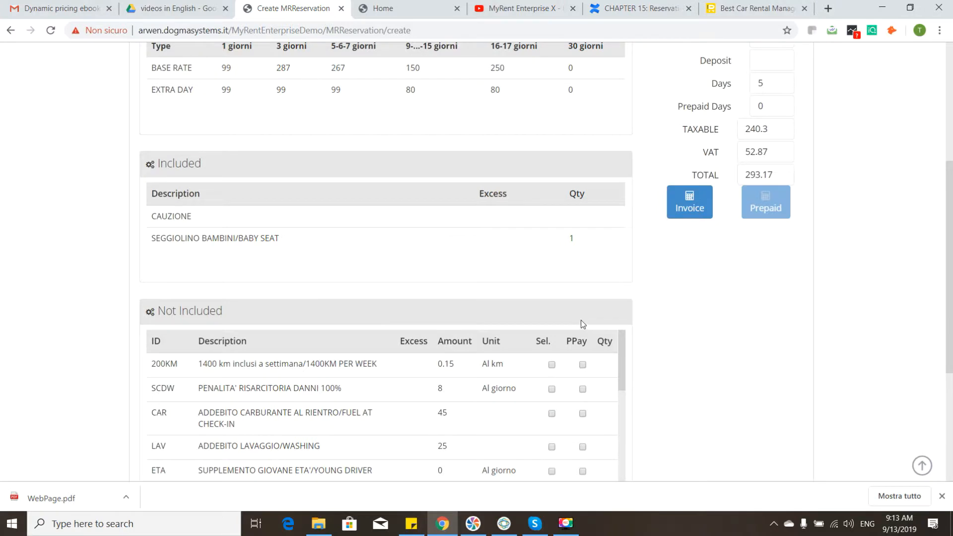
scroll(582, 324, up, 1)
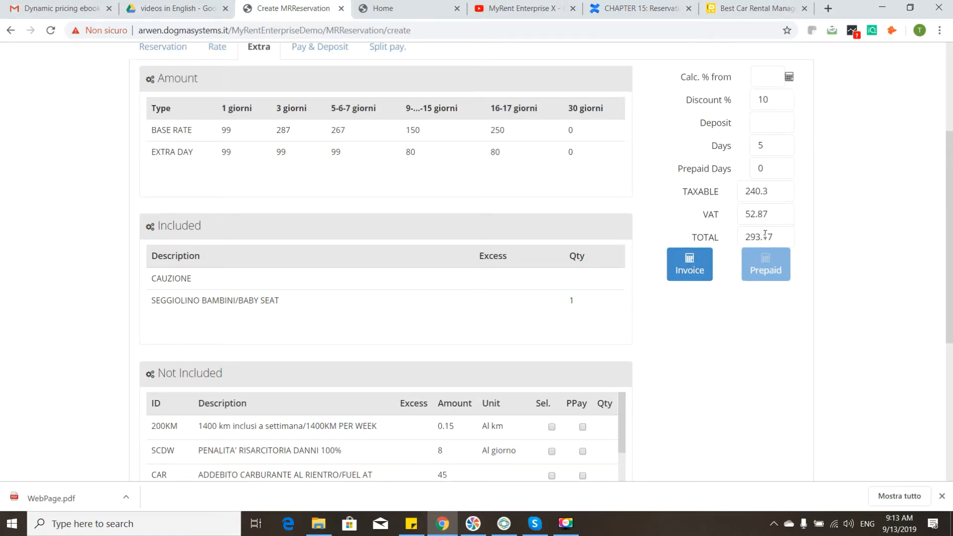
scroll(446, 223, up, 2)
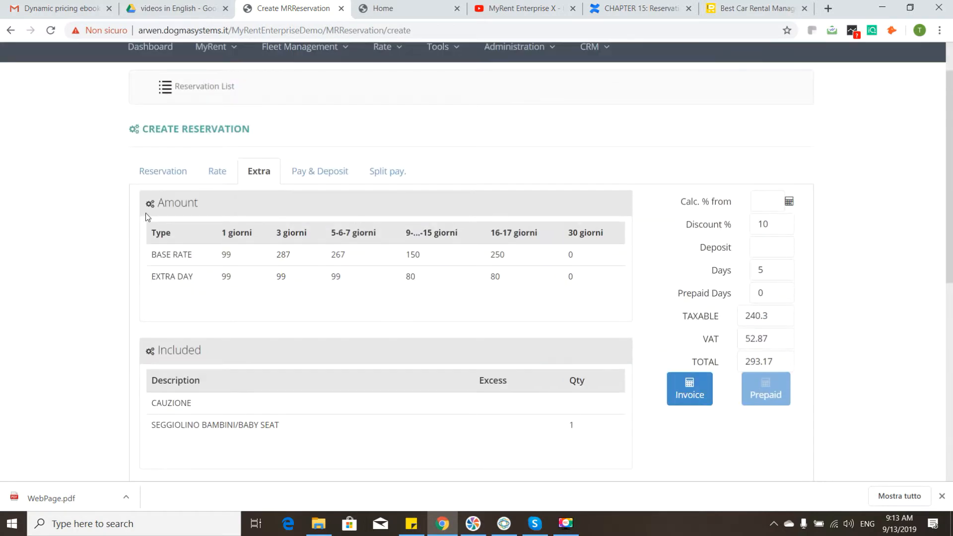
triple_click(232, 234)
drag(277, 234, 365, 234)
Step: Look through the full list of not-included extras and their amounts, units and selection options
scroll(597, 273, down, 3)
scroll(596, 272, down, 4)
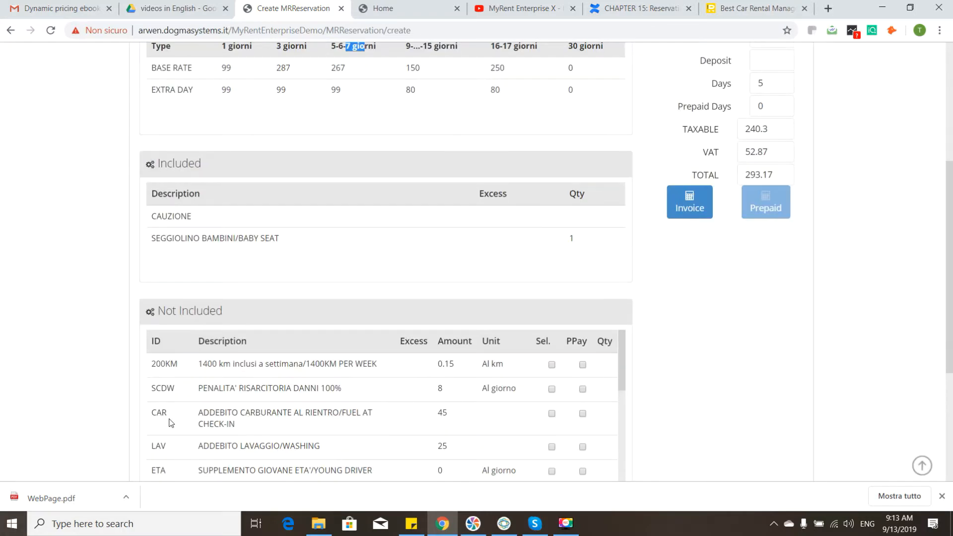
scroll(384, 326, down, 3)
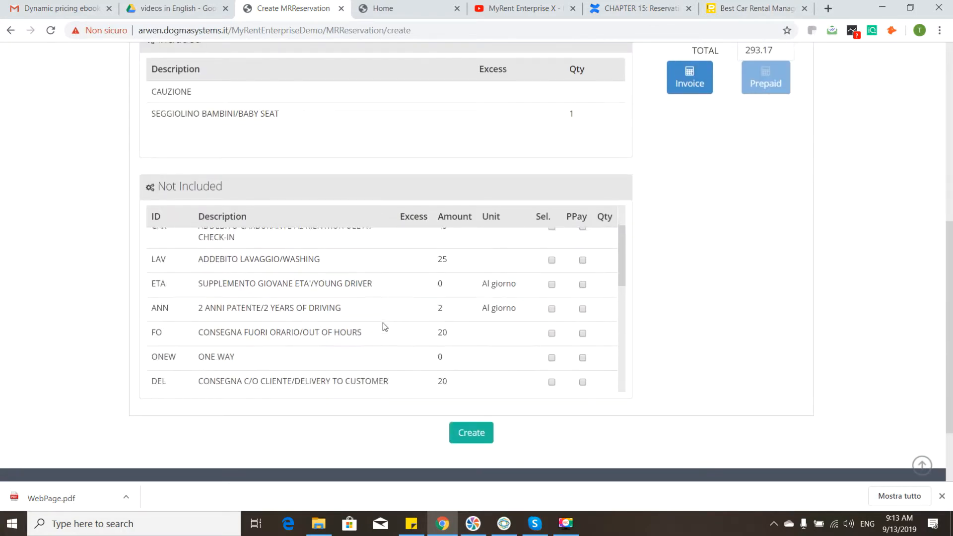
scroll(386, 305, down, 5)
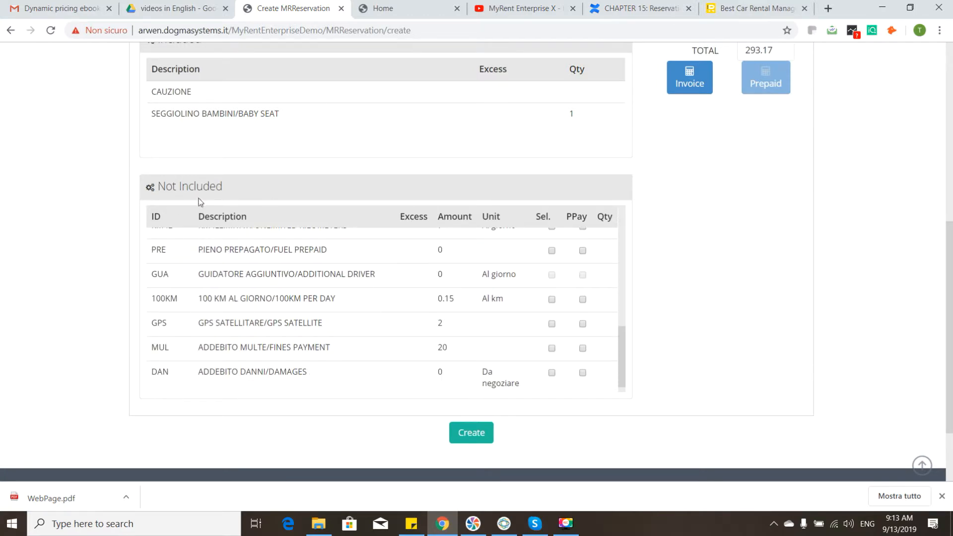
scroll(449, 311, down, 1)
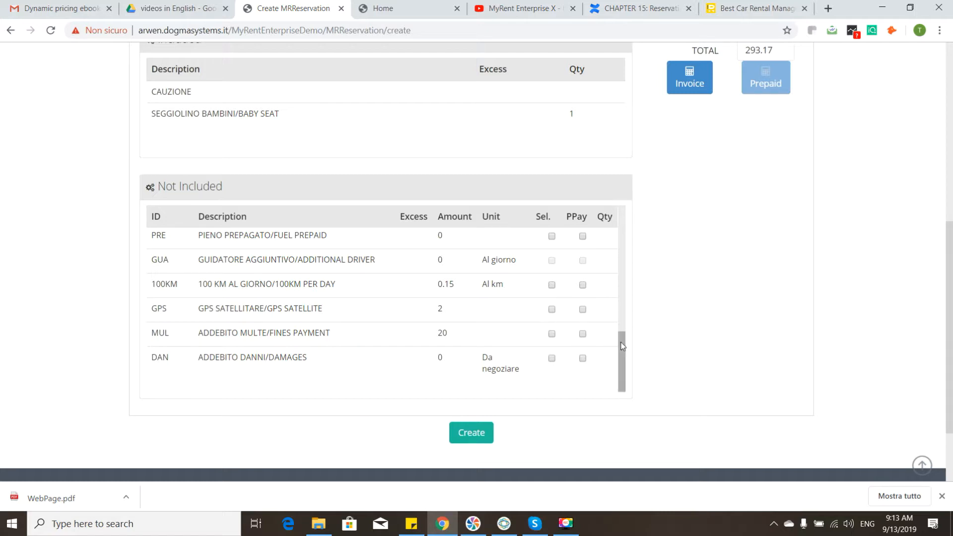
scroll(548, 306, up, 1)
scroll(552, 310, up, 3)
scroll(571, 338, down, 5)
Step: Try selecting the damages (DAN) and fines payment (MUL) extras, then clear both selections
click(553, 358)
click(552, 334)
click(551, 360)
click(551, 335)
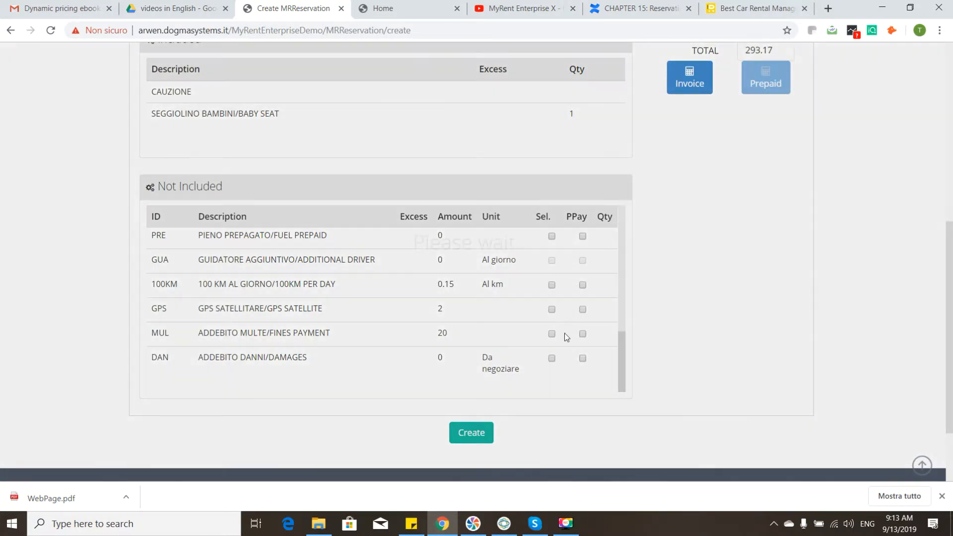
Step: Set the reservation's payment method to CONTANTI / CASH in the payment and deposit details
scroll(691, 281, up, 4)
scroll(691, 285, up, 4)
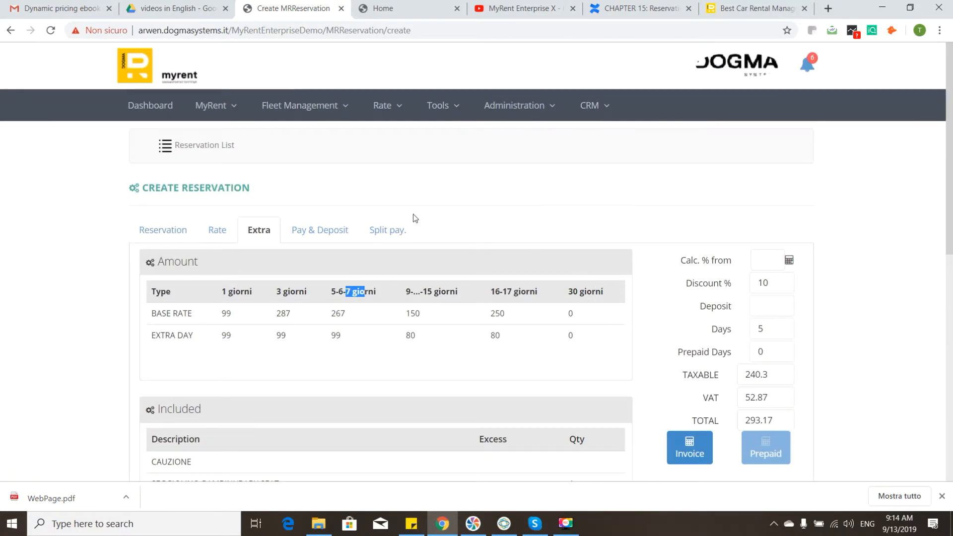
click(323, 231)
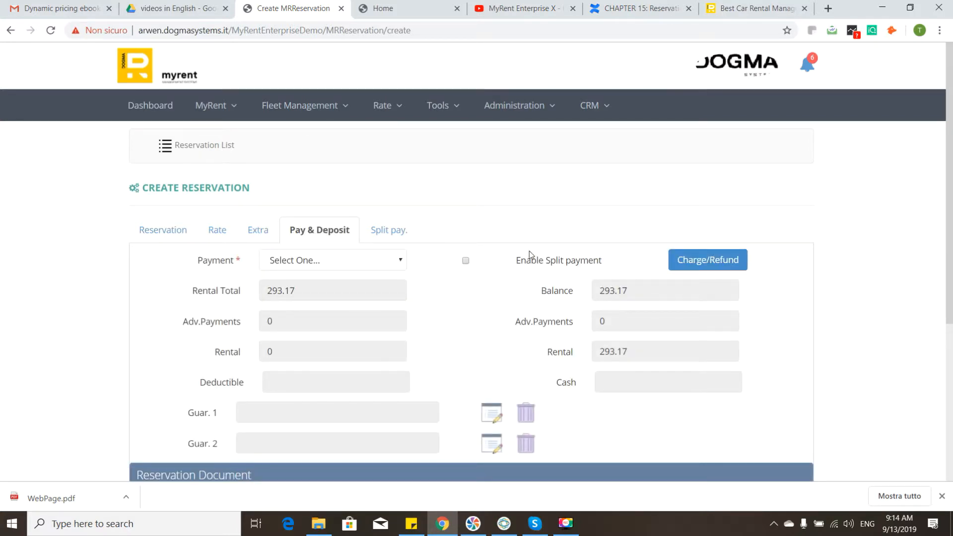
click(364, 268)
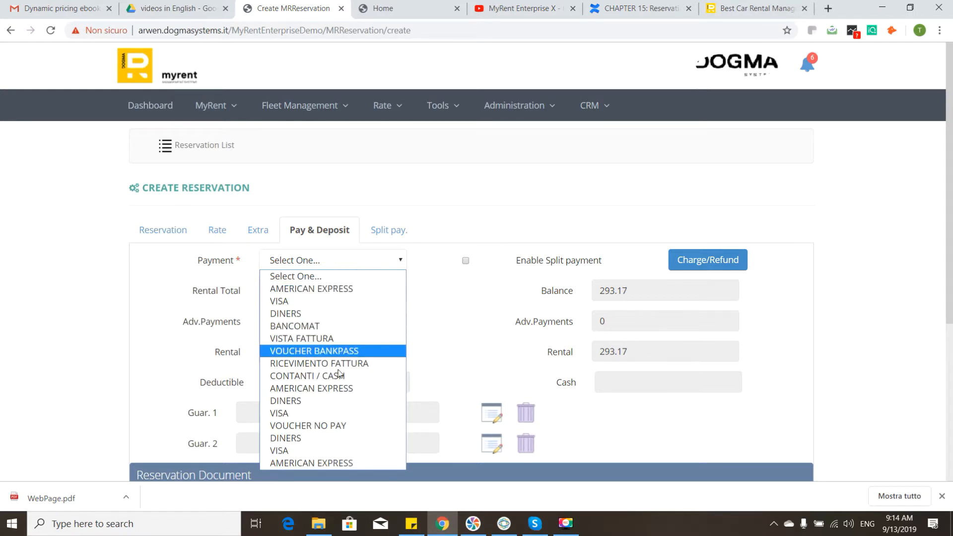
click(318, 376)
scroll(571, 288, down, 4)
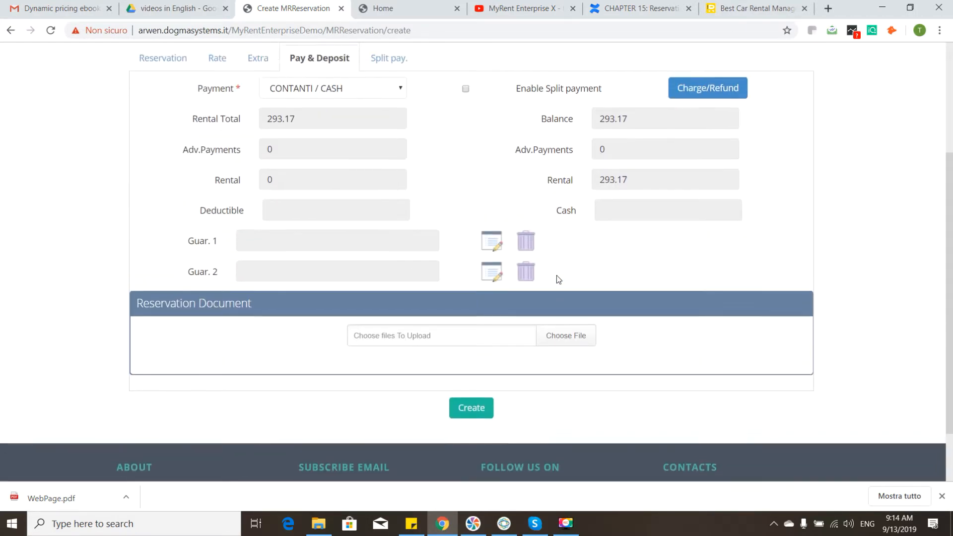
scroll(557, 275, up, 2)
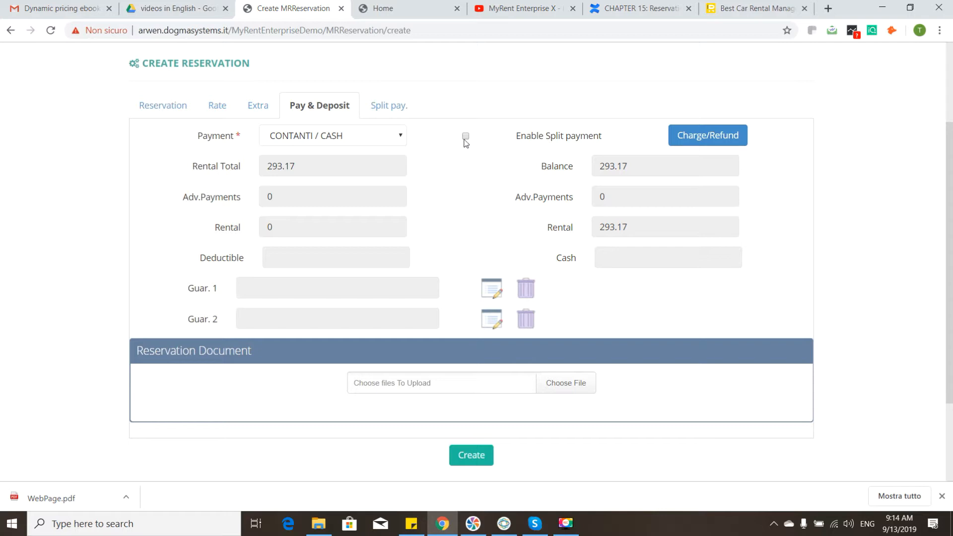
double_click(526, 136)
click(525, 136)
drag(593, 138, 466, 137)
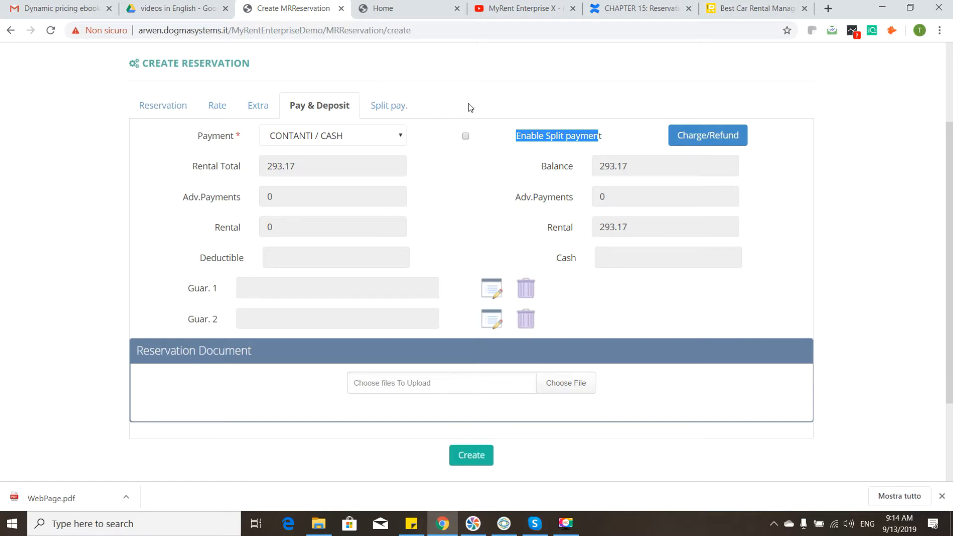
triple_click(518, 144)
click(495, 133)
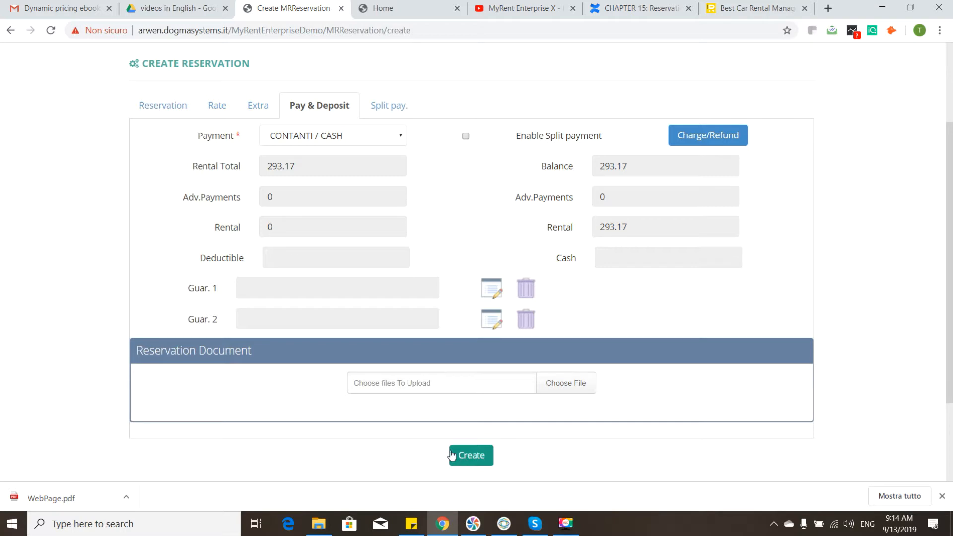
Step: Return to the main reservation details, create the reservation and dismiss the confirmation message
click(164, 106)
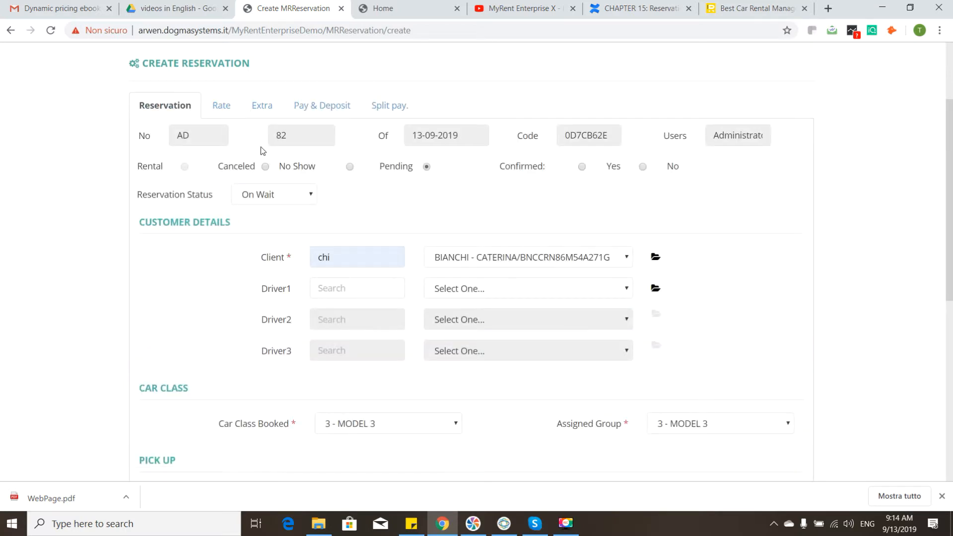
scroll(260, 149, down, 7)
click(472, 354)
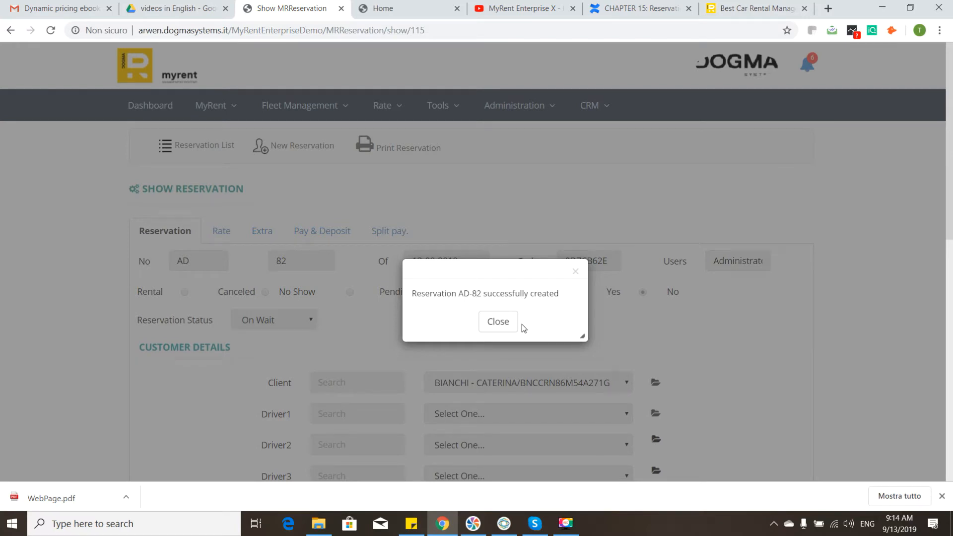
click(498, 325)
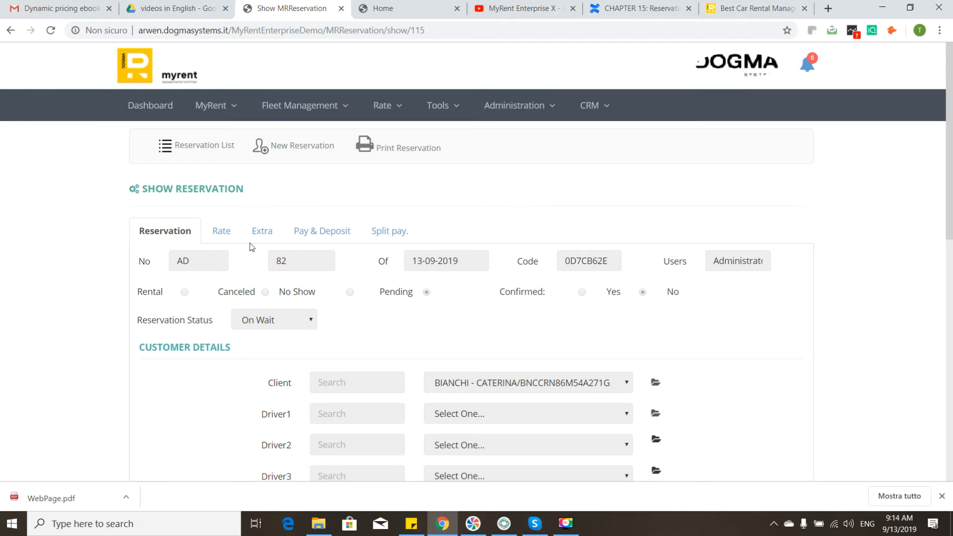
Step: Review the created reservation's status, customer, car class, pick-up, return and vehicle details
scroll(546, 273, down, 2)
scroll(447, 278, up, 2)
mouse_move(230, 118)
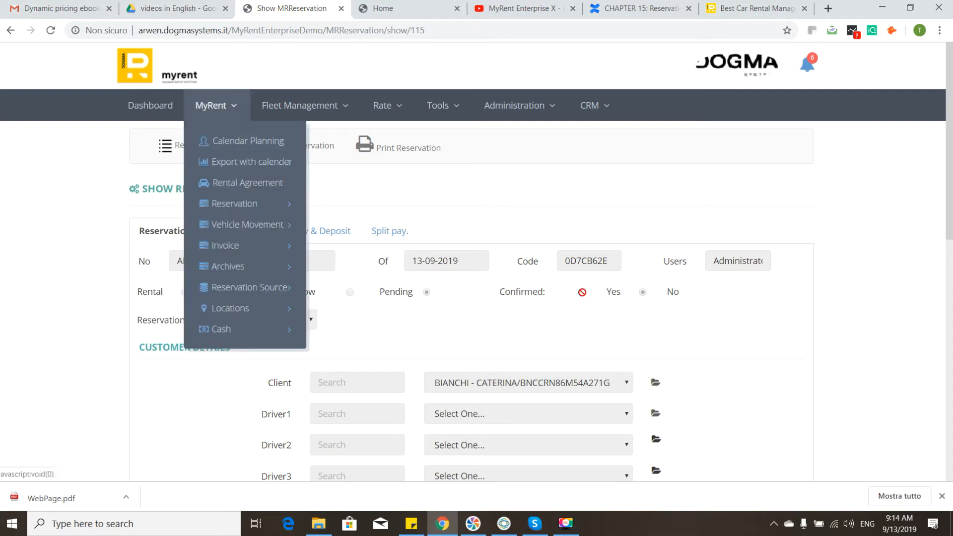
scroll(497, 243, down, 7)
scroll(536, 238, up, 7)
scroll(475, 300, down, 5)
scroll(497, 318, down, 2)
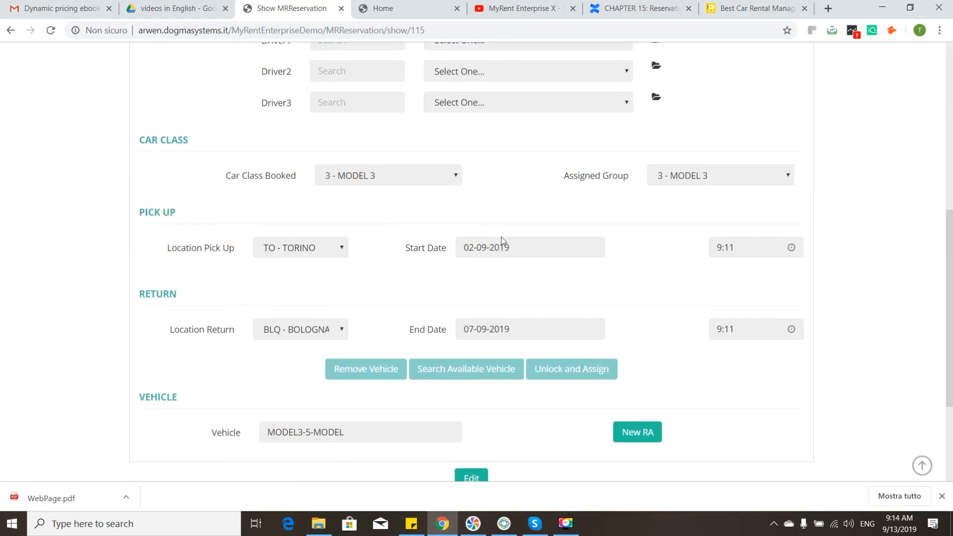
scroll(455, 330, up, 6)
scroll(233, 144, up, 1)
scroll(223, 132, down, 7)
scroll(160, 160, up, 8)
Step: Open the calendar planning, view the details of the MODEL 3-5 booking starting 2 September, and close them
click(219, 141)
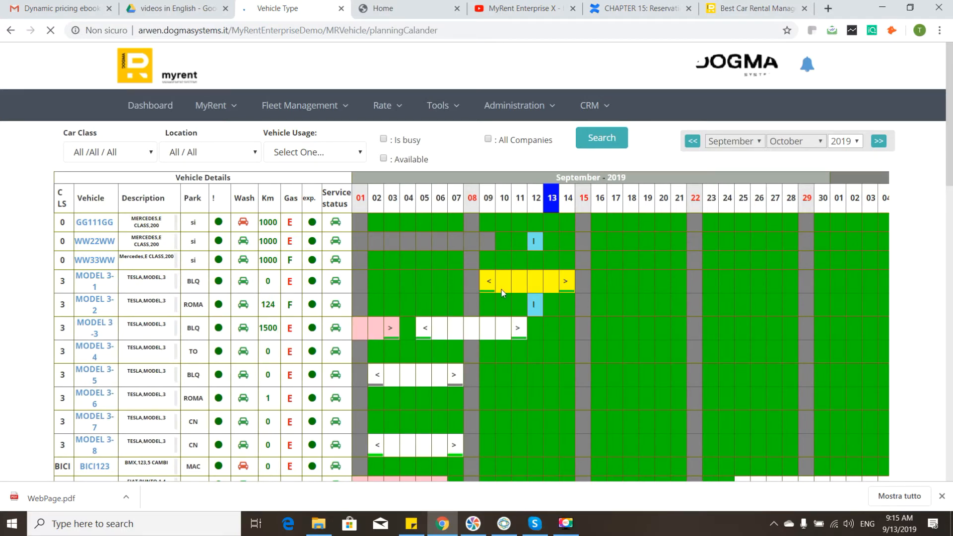
scroll(501, 290, down, 2)
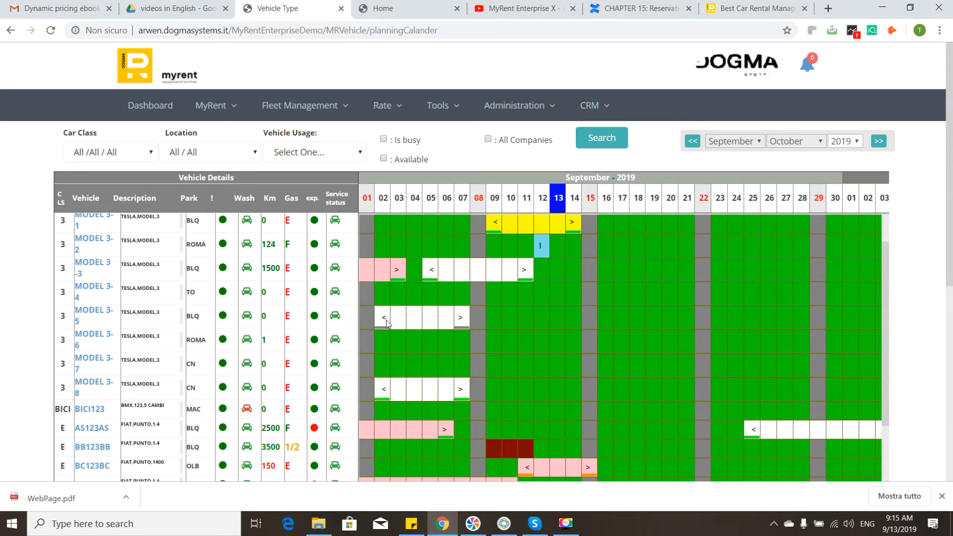
click(387, 320)
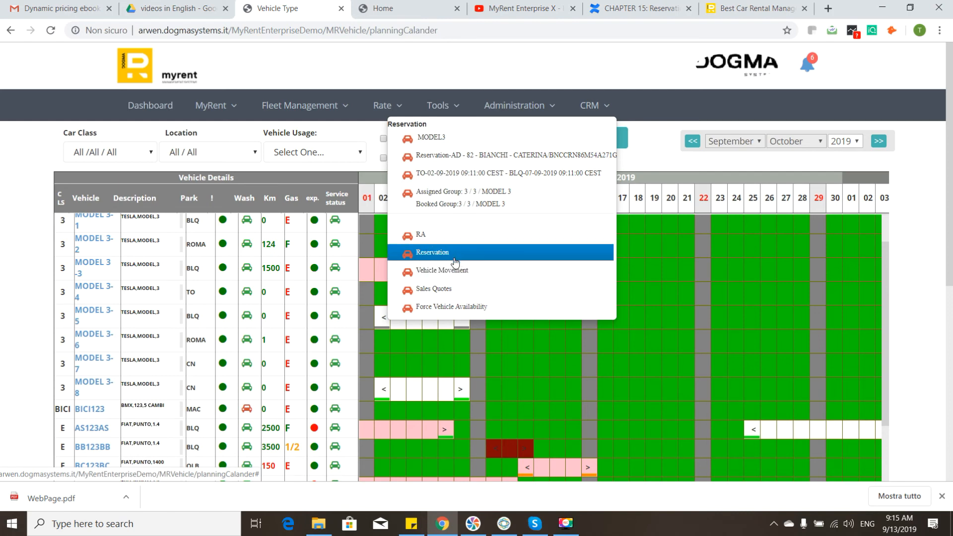
click(448, 335)
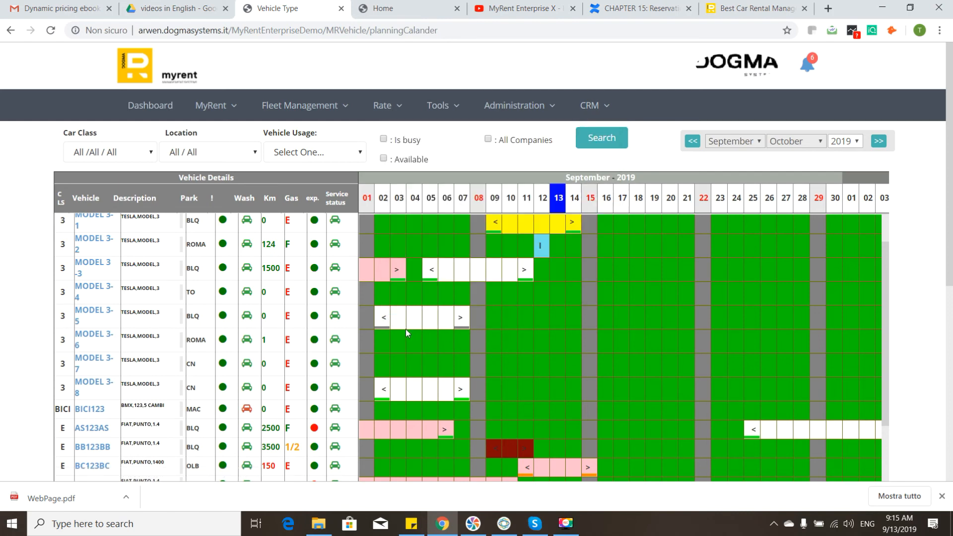